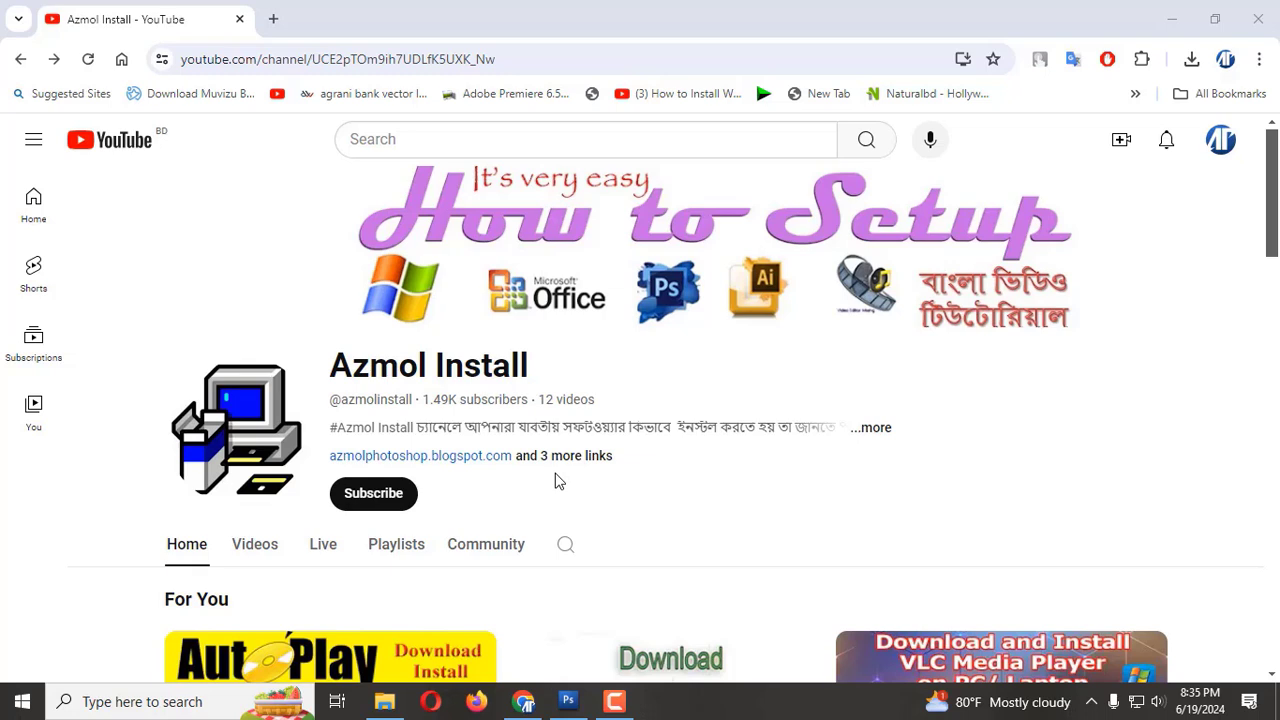
Step: Switch from the browser to Adobe Photoshop CS3 by launching it
click(24, 688)
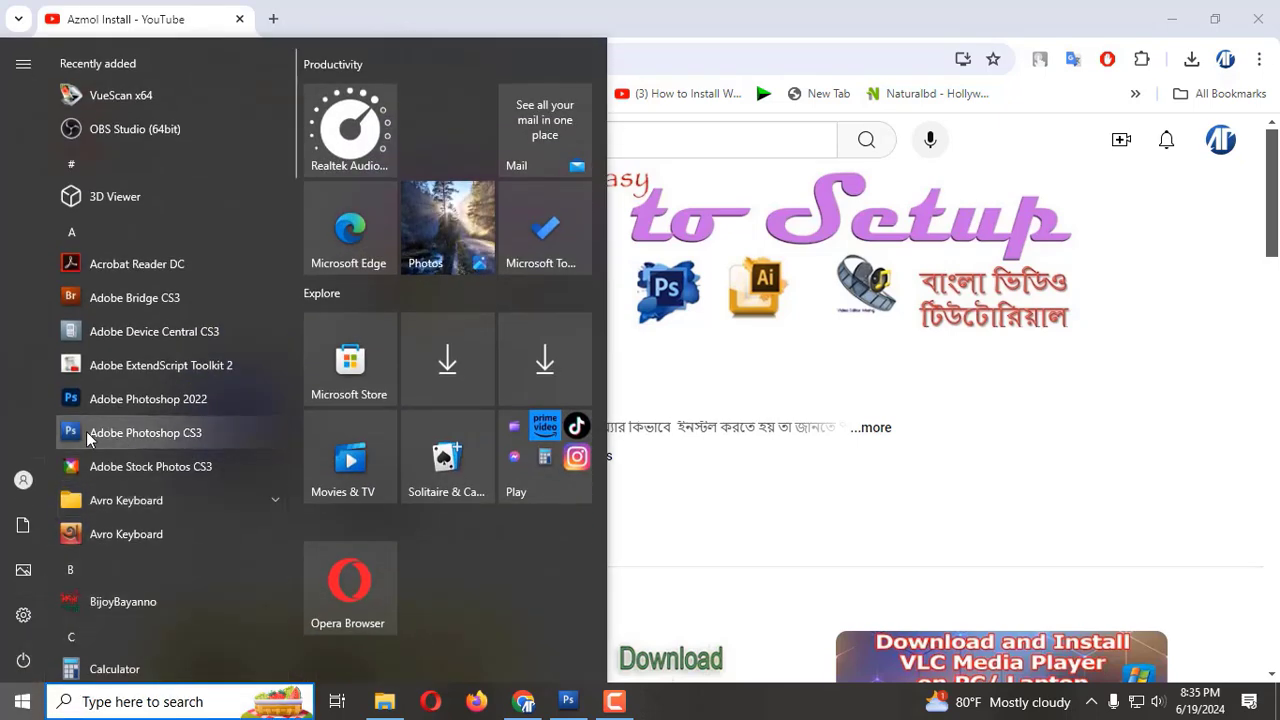
click(166, 429)
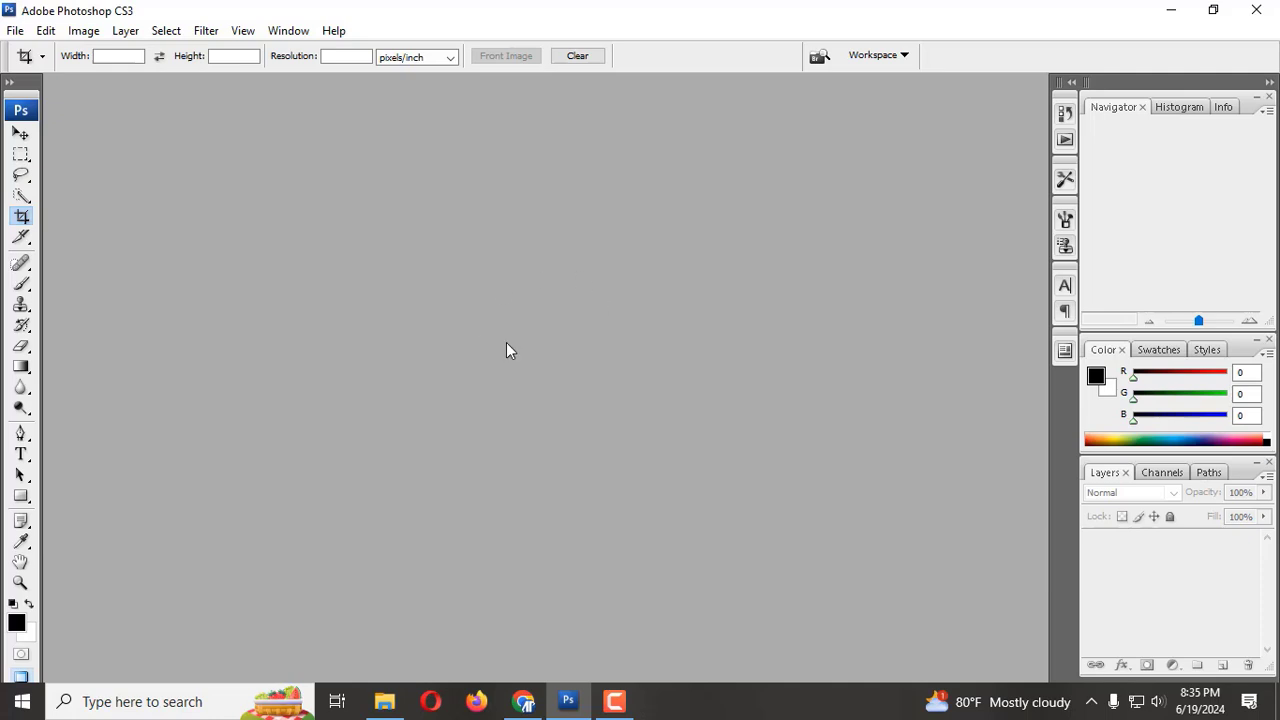
Step: Open the portrait image Azmol Photoshop from the Azmol Photoshop folder on the Desktop
click(15, 30)
click(22, 70)
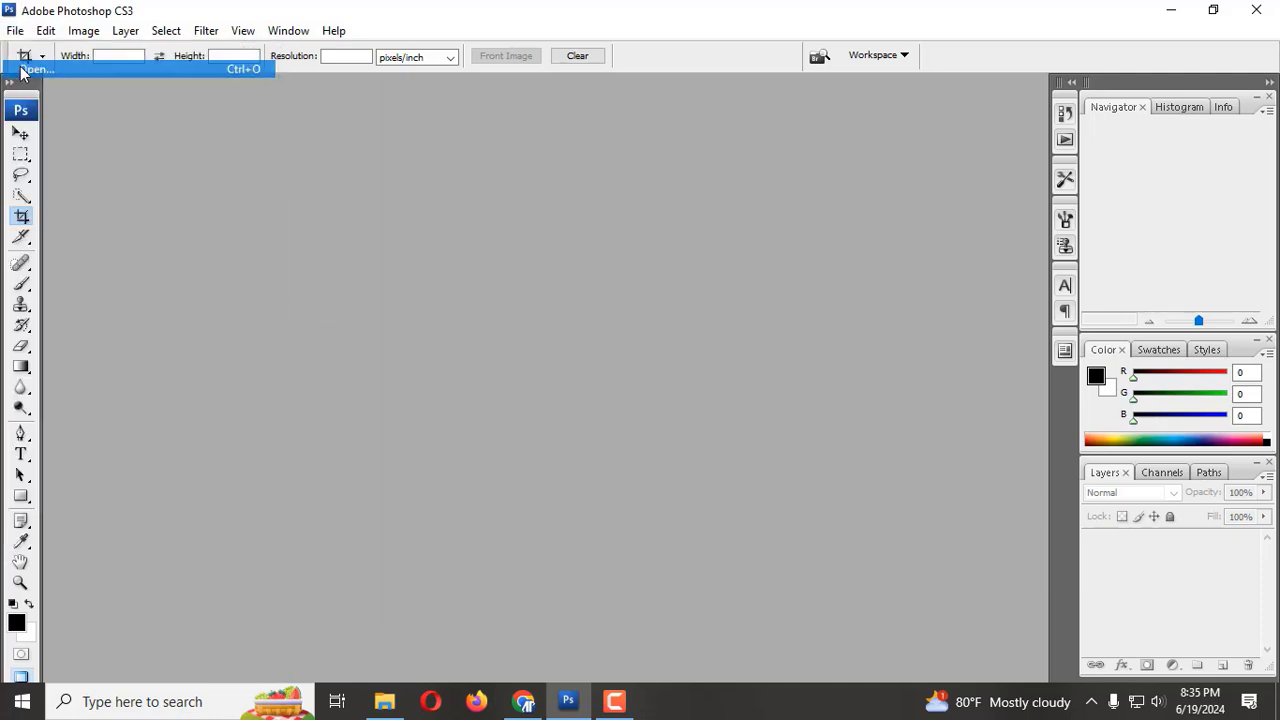
click(528, 160)
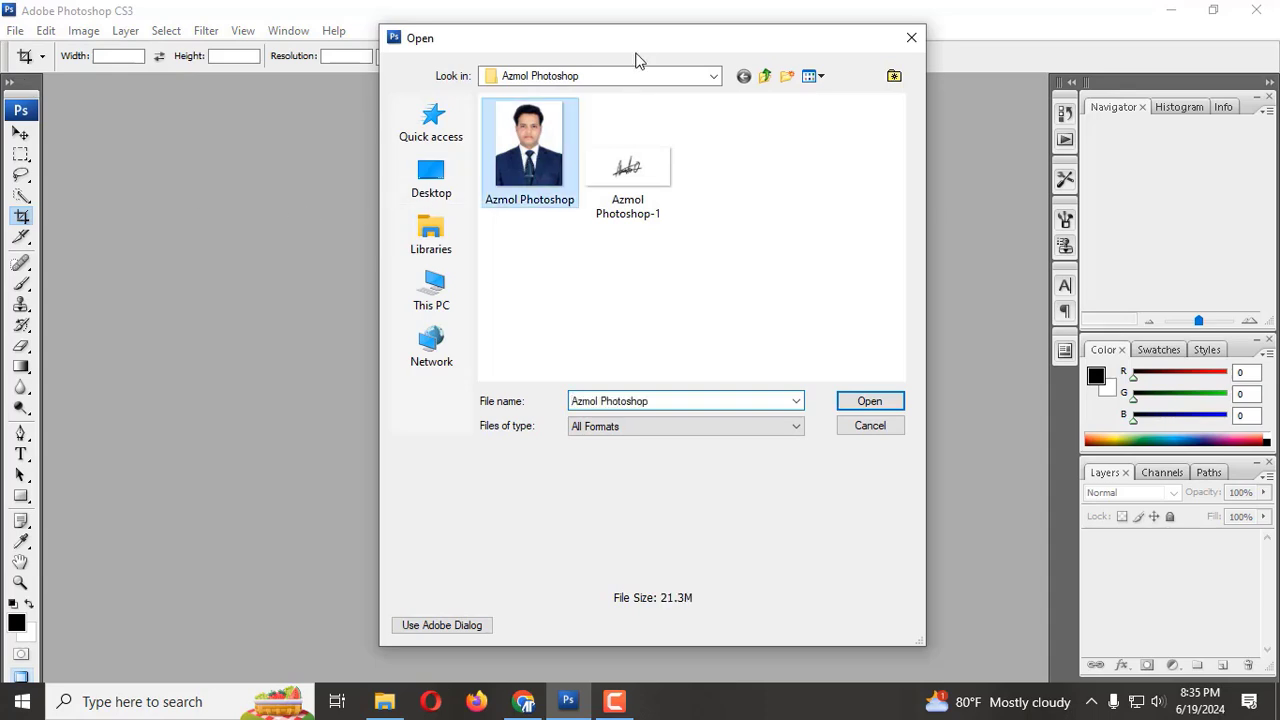
drag(640, 55, 618, 188)
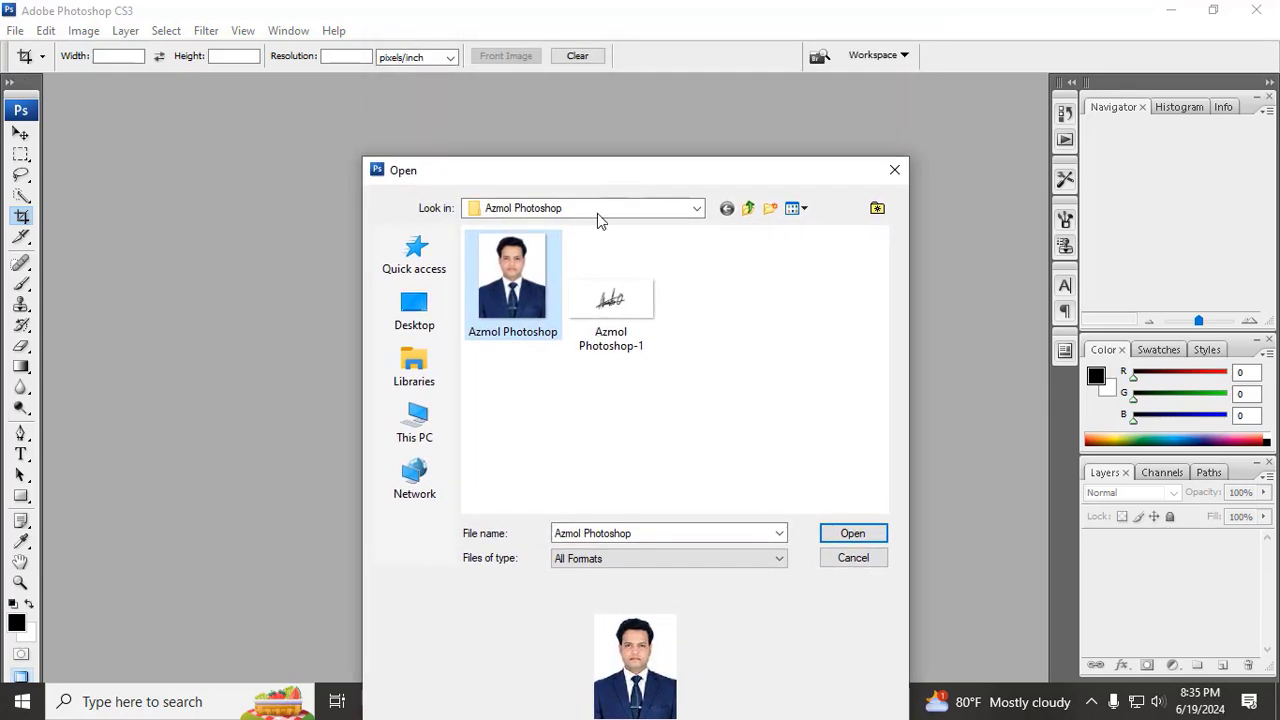
click(698, 210)
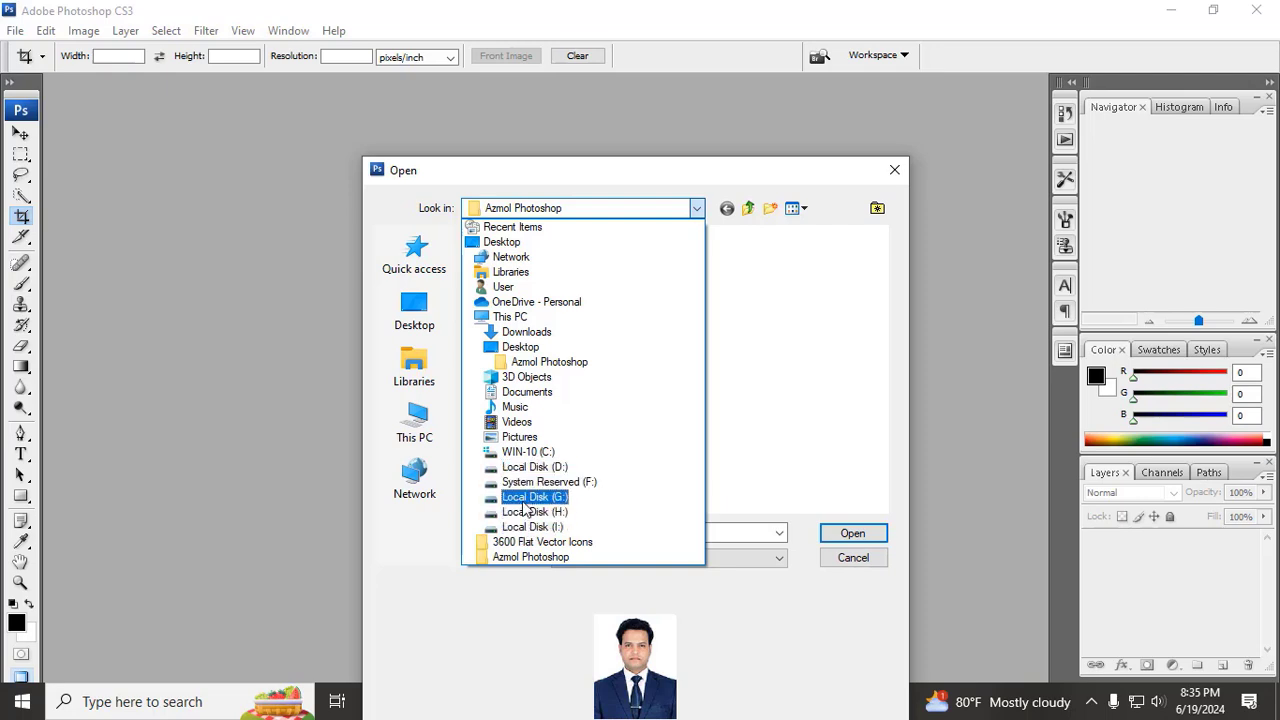
click(422, 312)
click(421, 311)
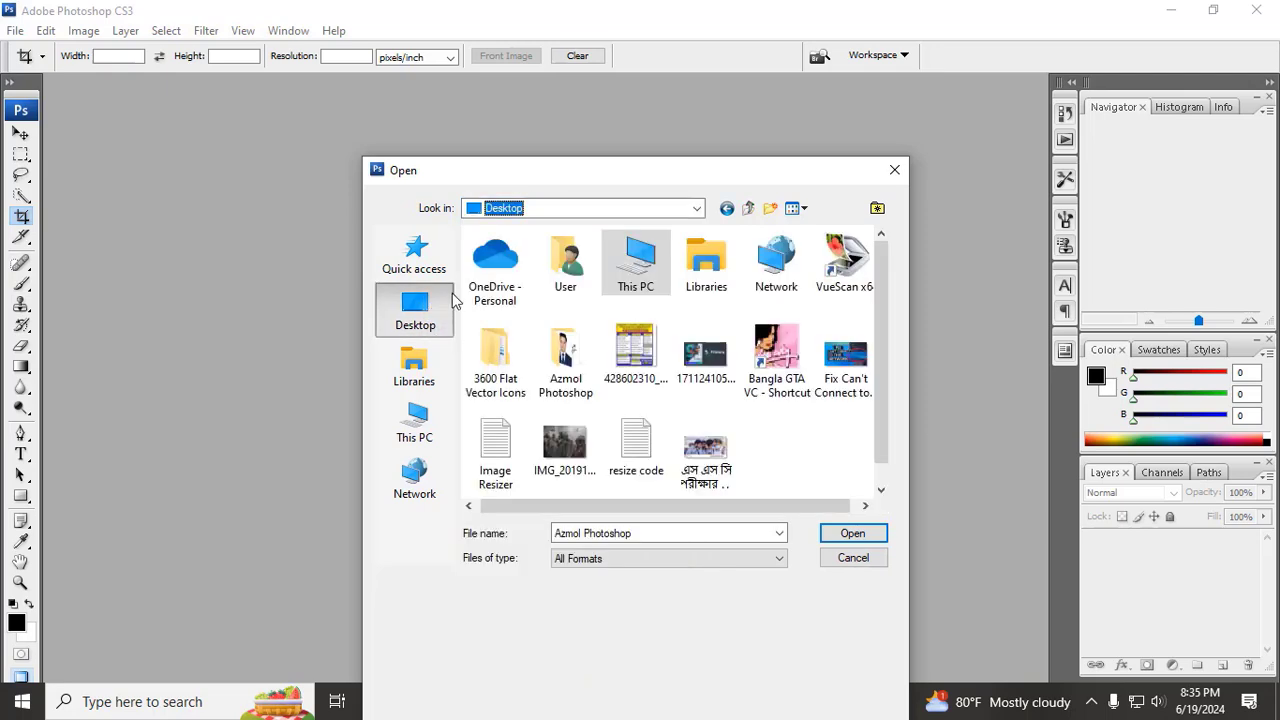
click(566, 343)
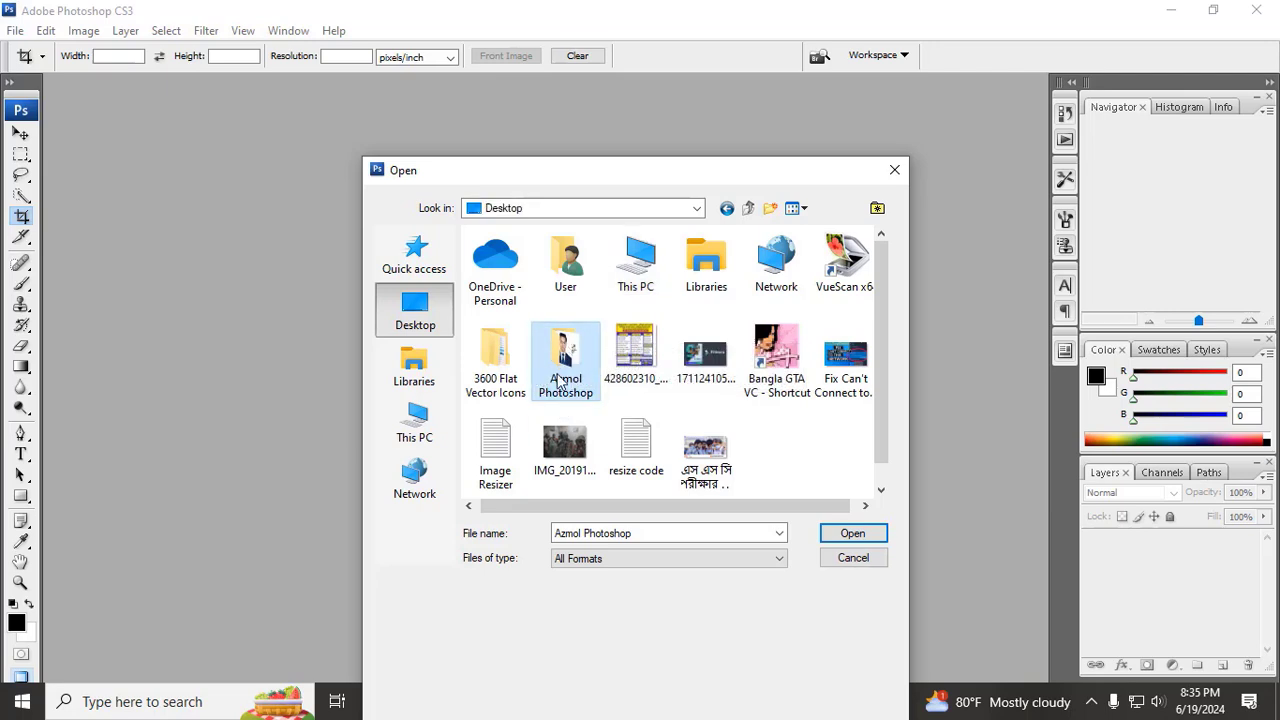
double_click(566, 356)
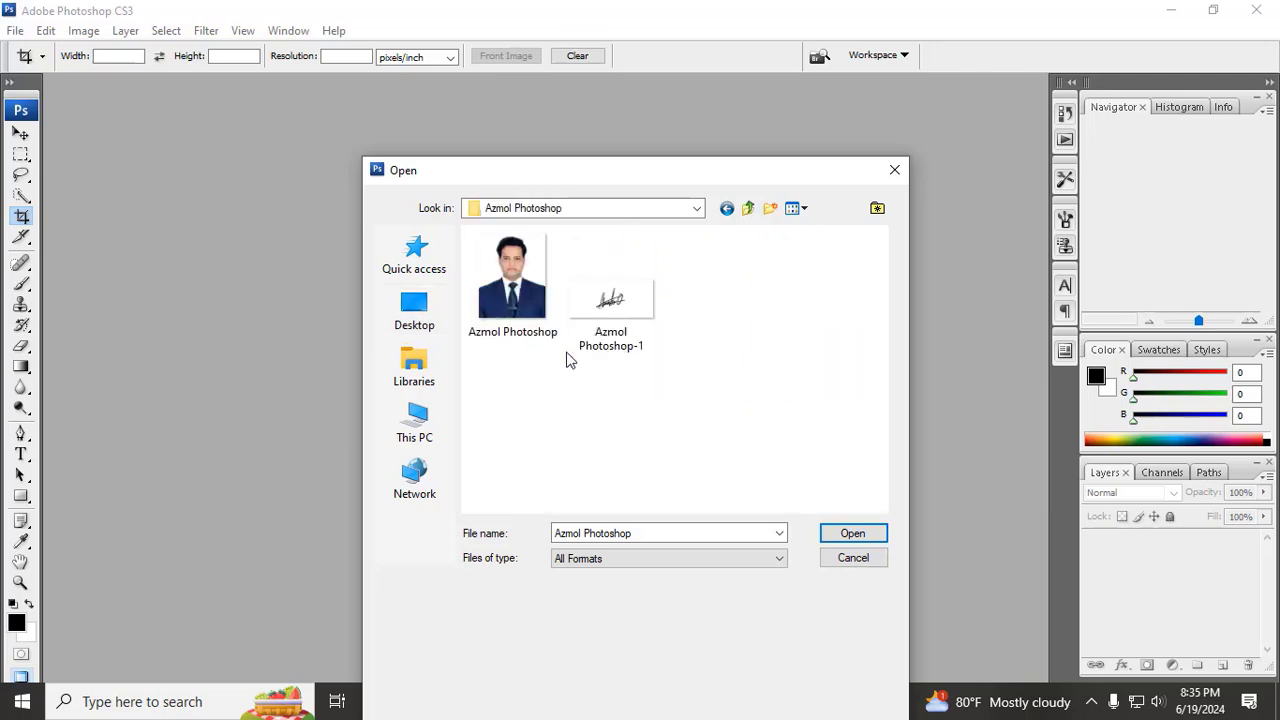
click(527, 296)
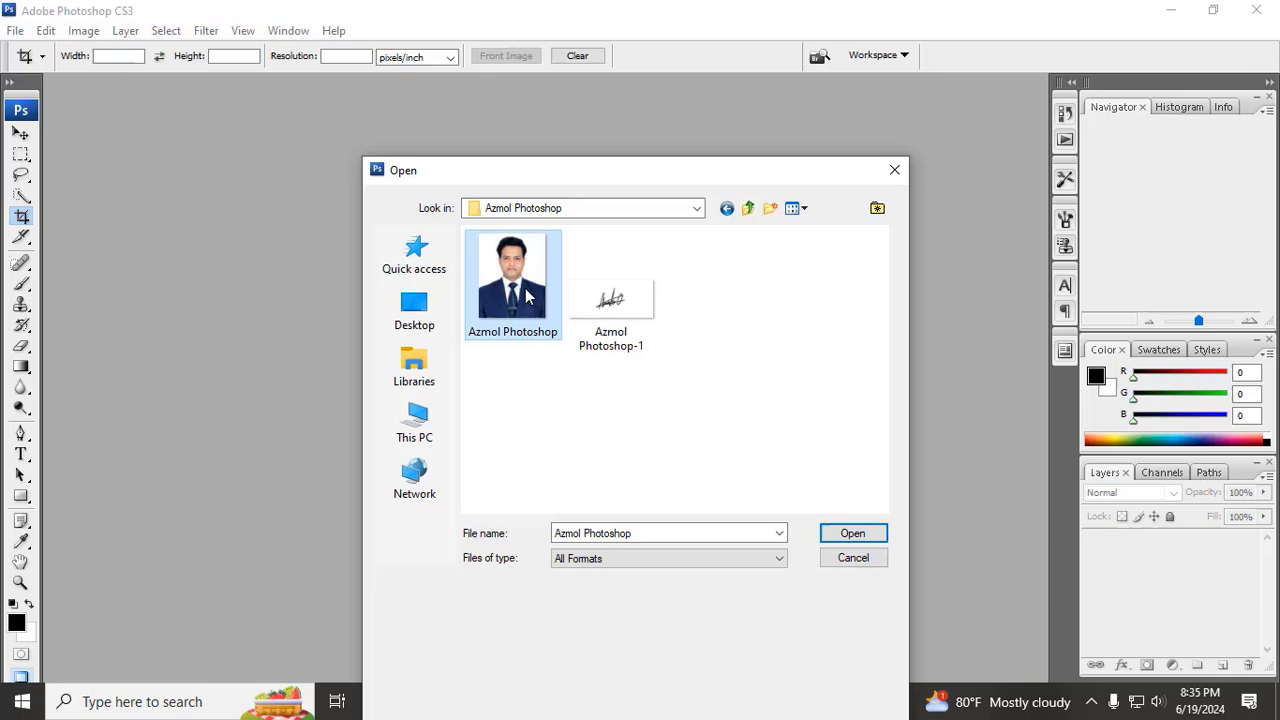
click(850, 532)
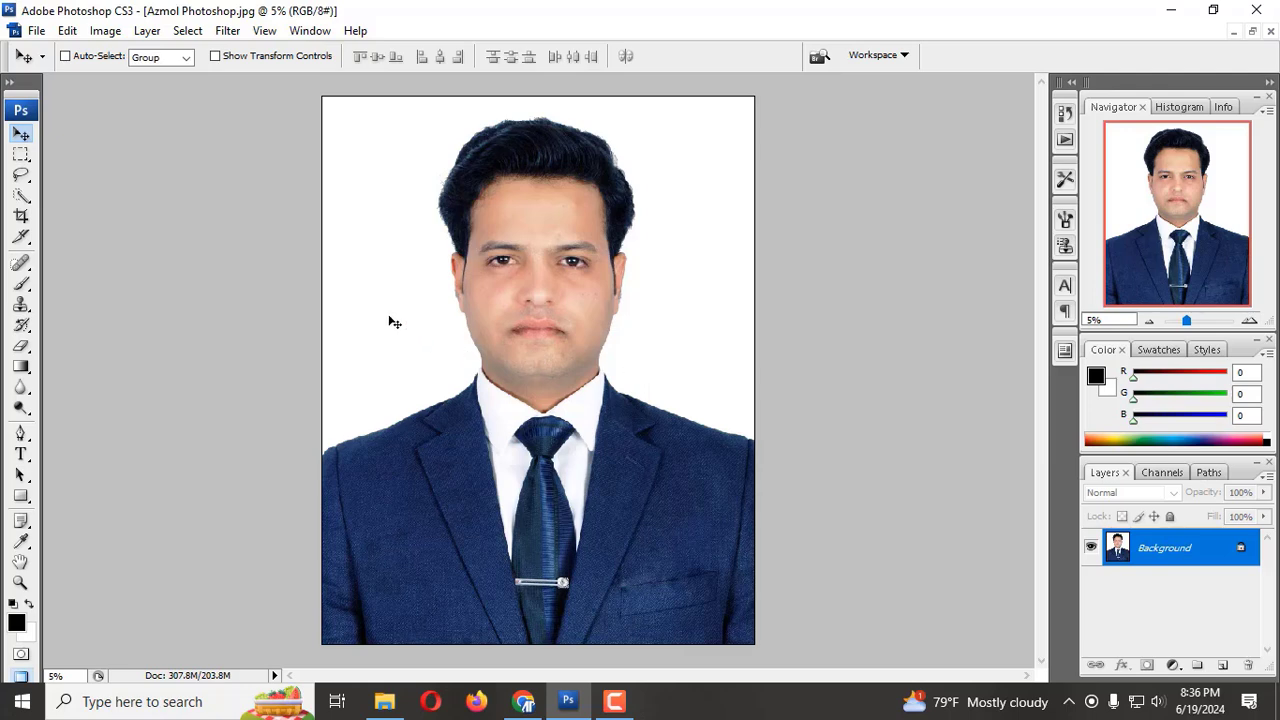
Step: Show the rulers, set their units to pixels and activate the Crop tool
click(264, 30)
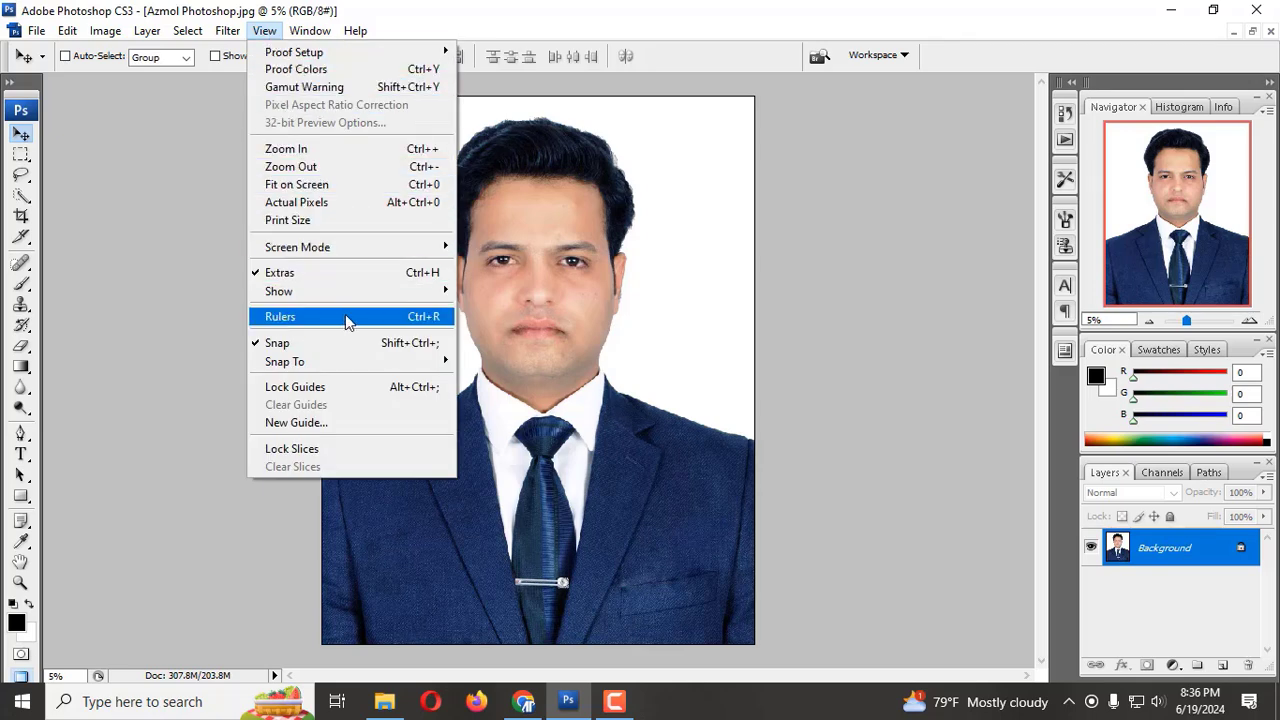
click(421, 316)
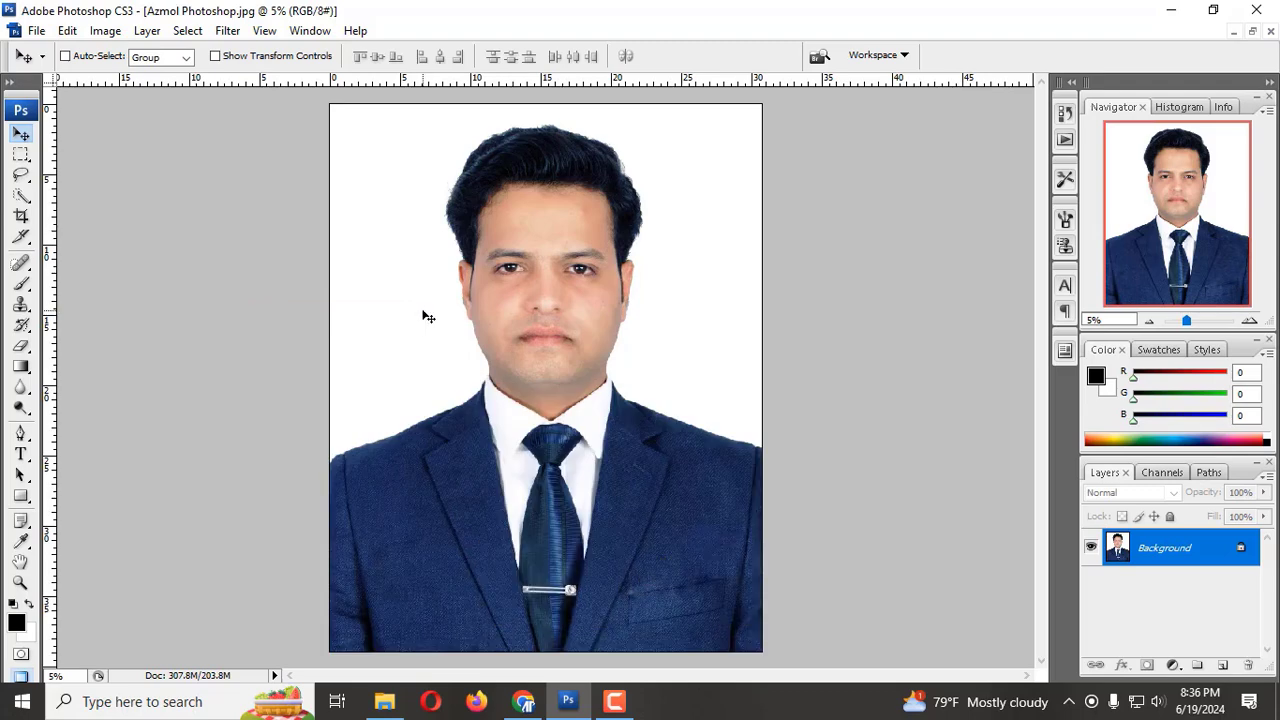
click(21, 216)
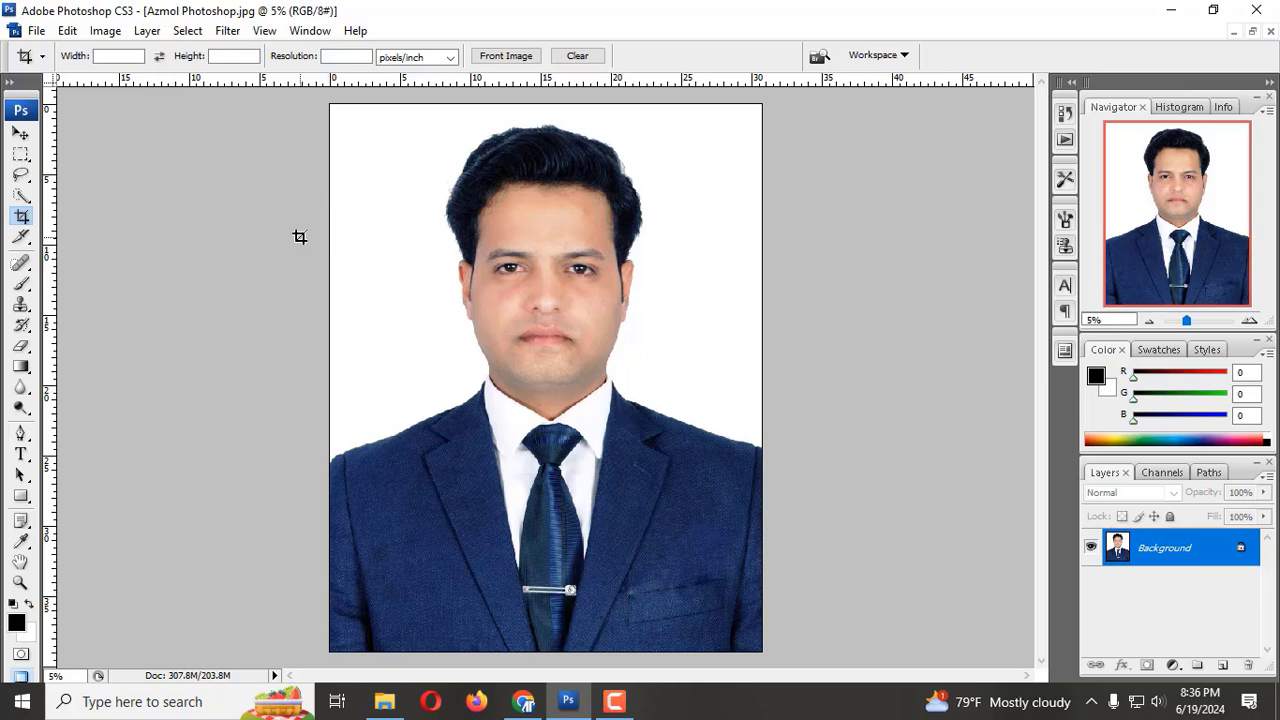
right_click(228, 86)
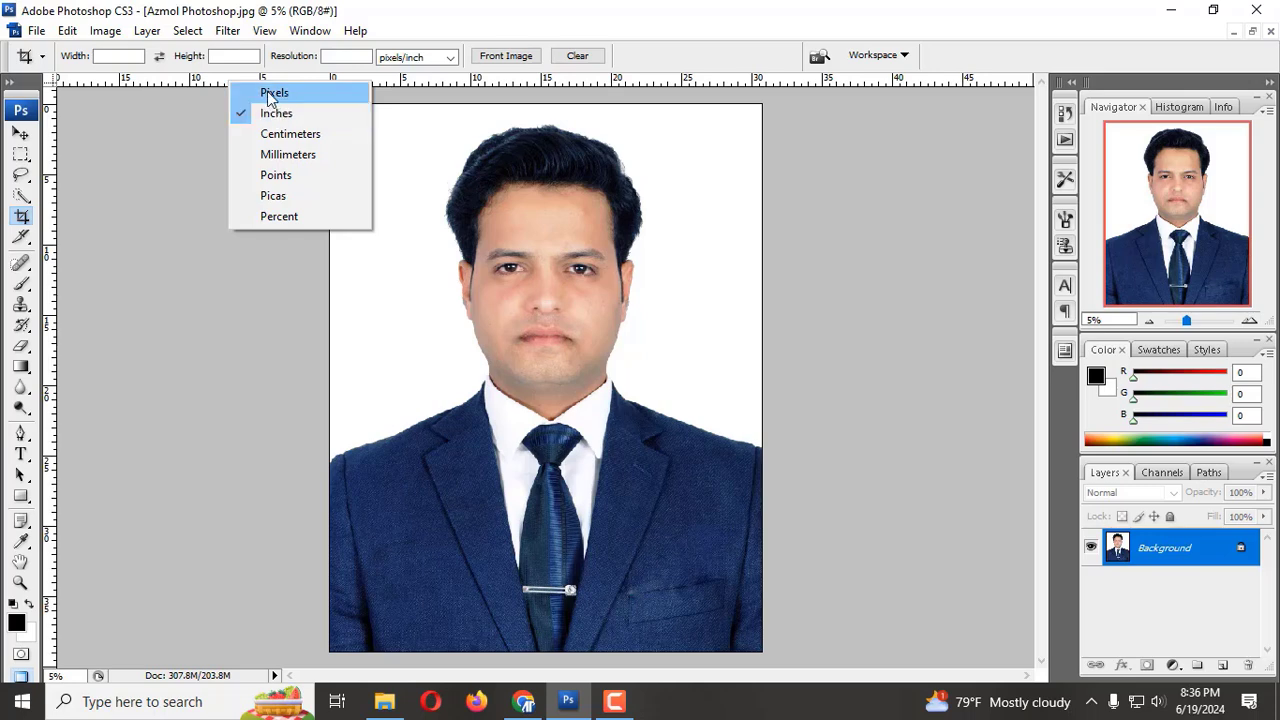
click(272, 93)
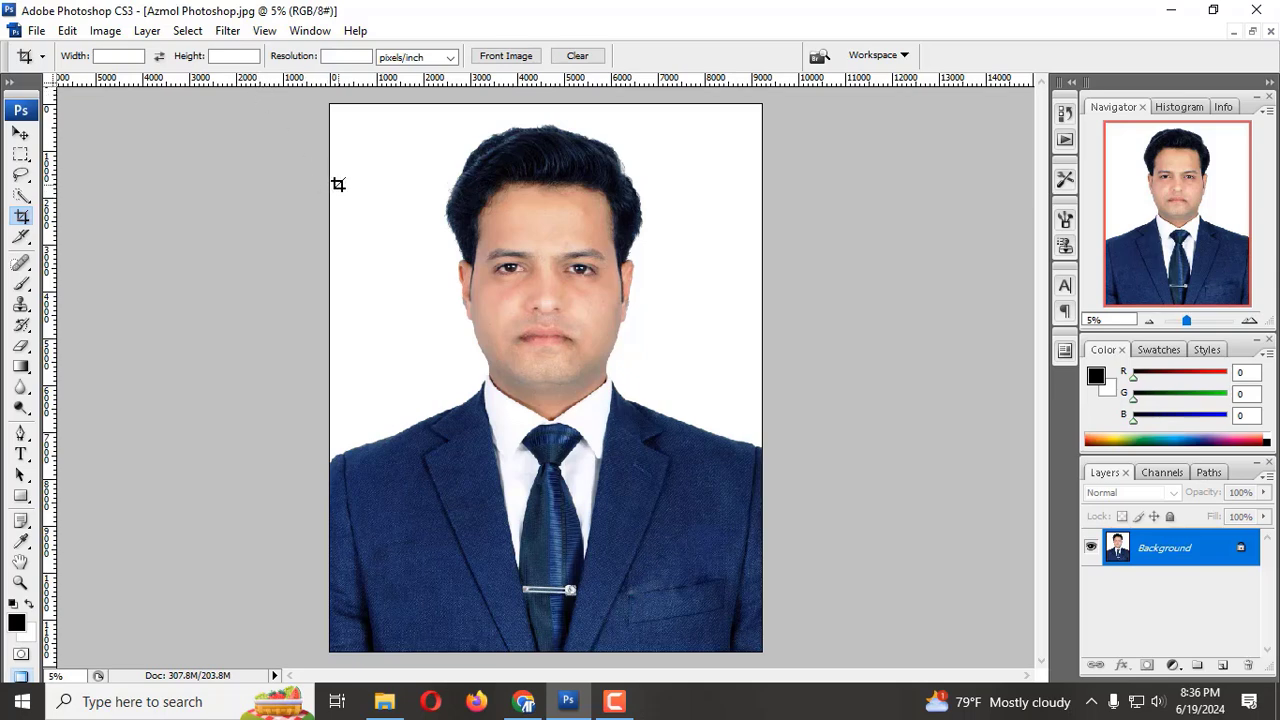
right_click(338, 80)
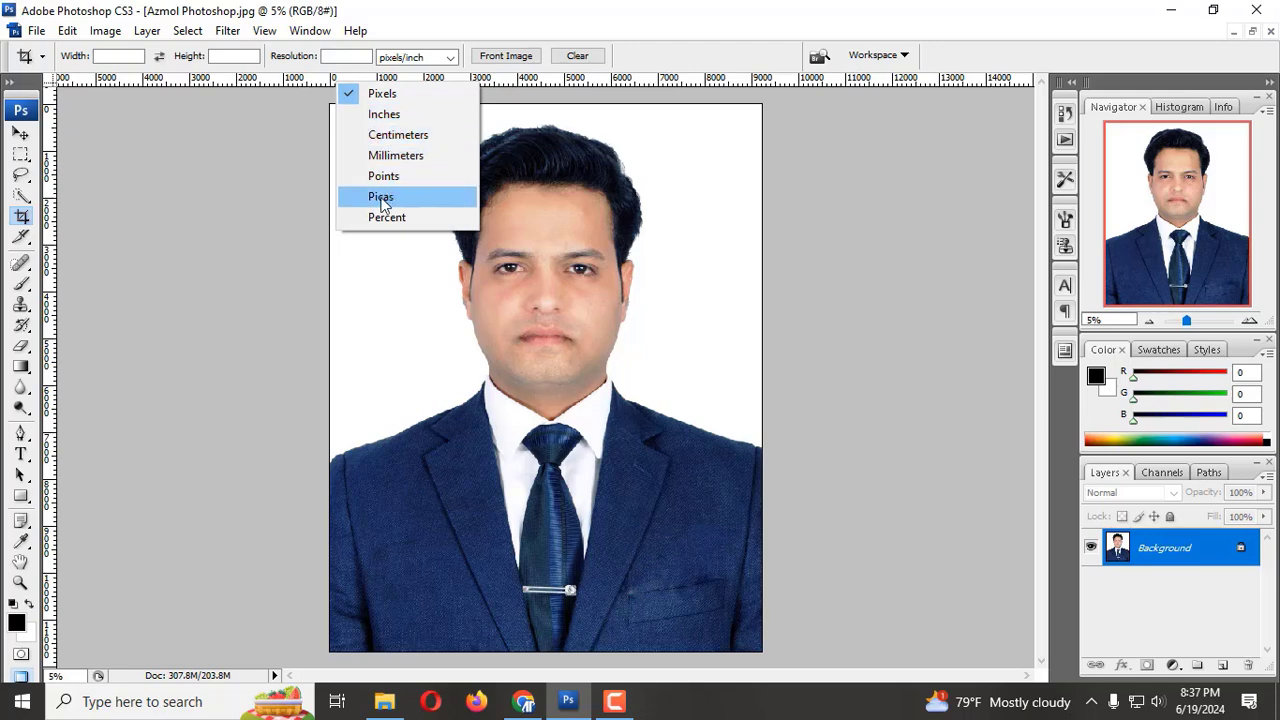
click(408, 98)
Step: Set the Crop tool to a width of 300 px, a height of 300 px and a resolution of 300 pixels/inch
click(126, 56)
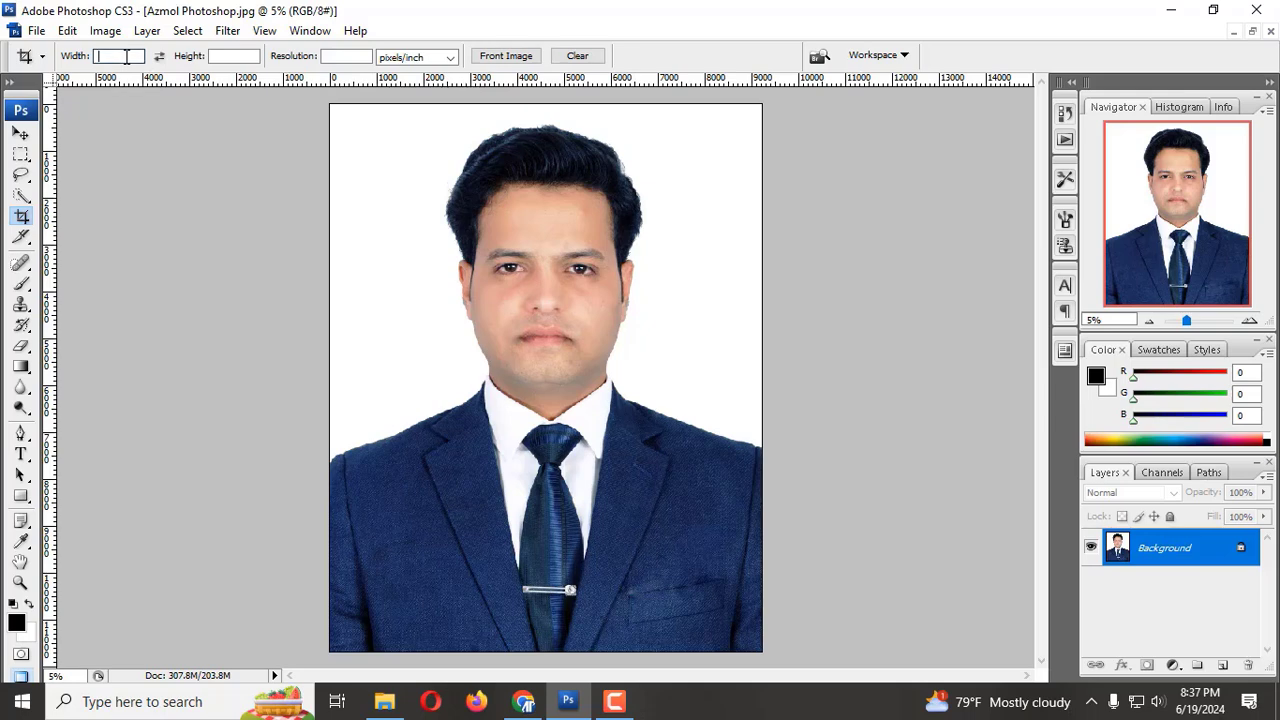
text(300)
click(239, 56)
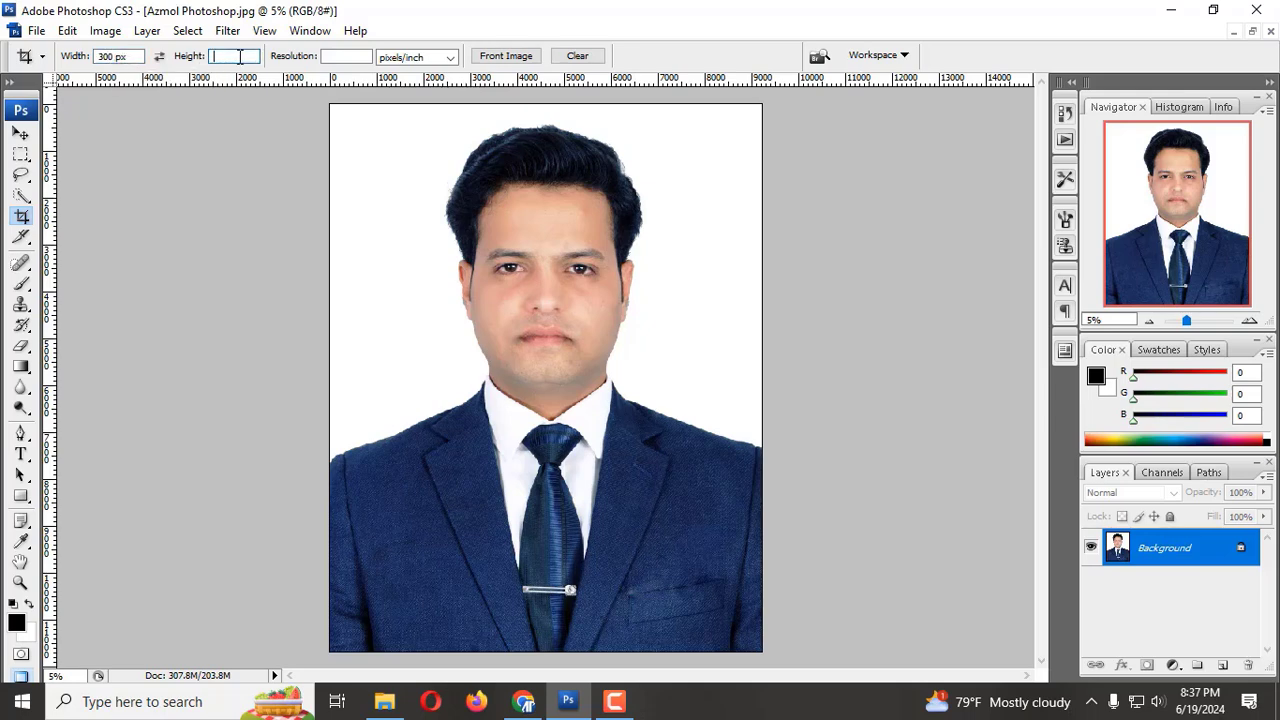
text(300)
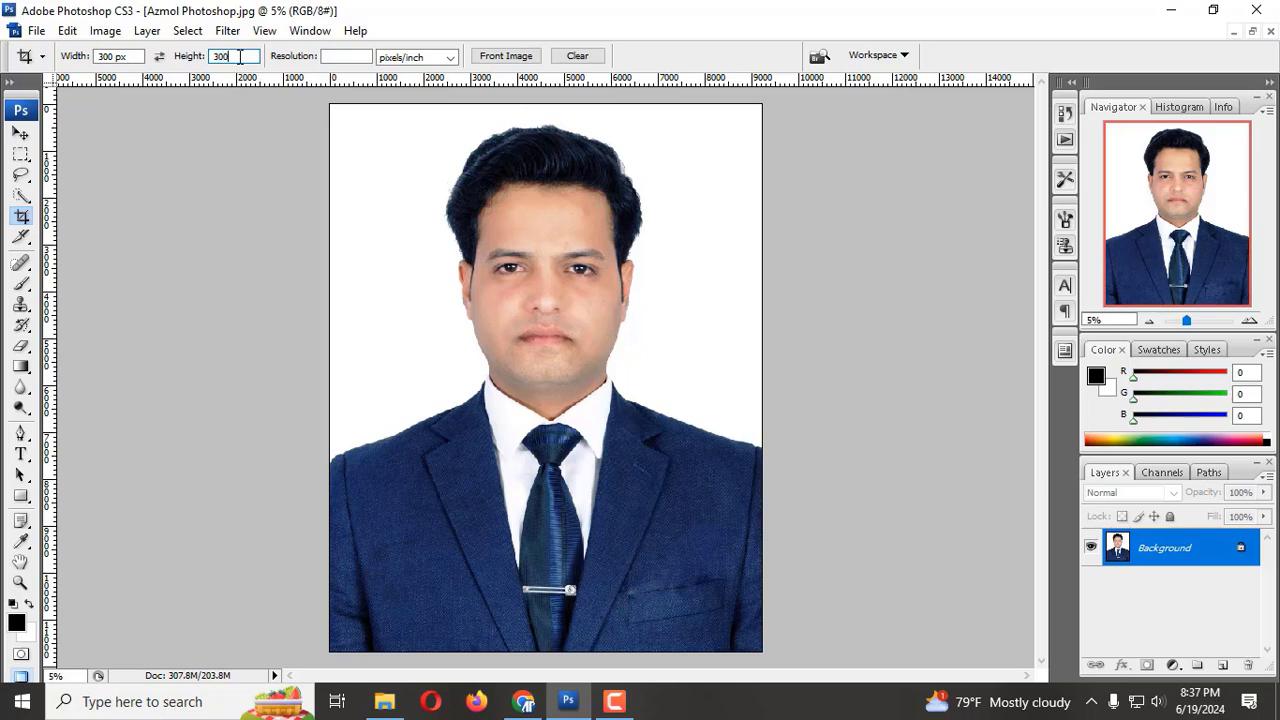
click(346, 56)
text(300)
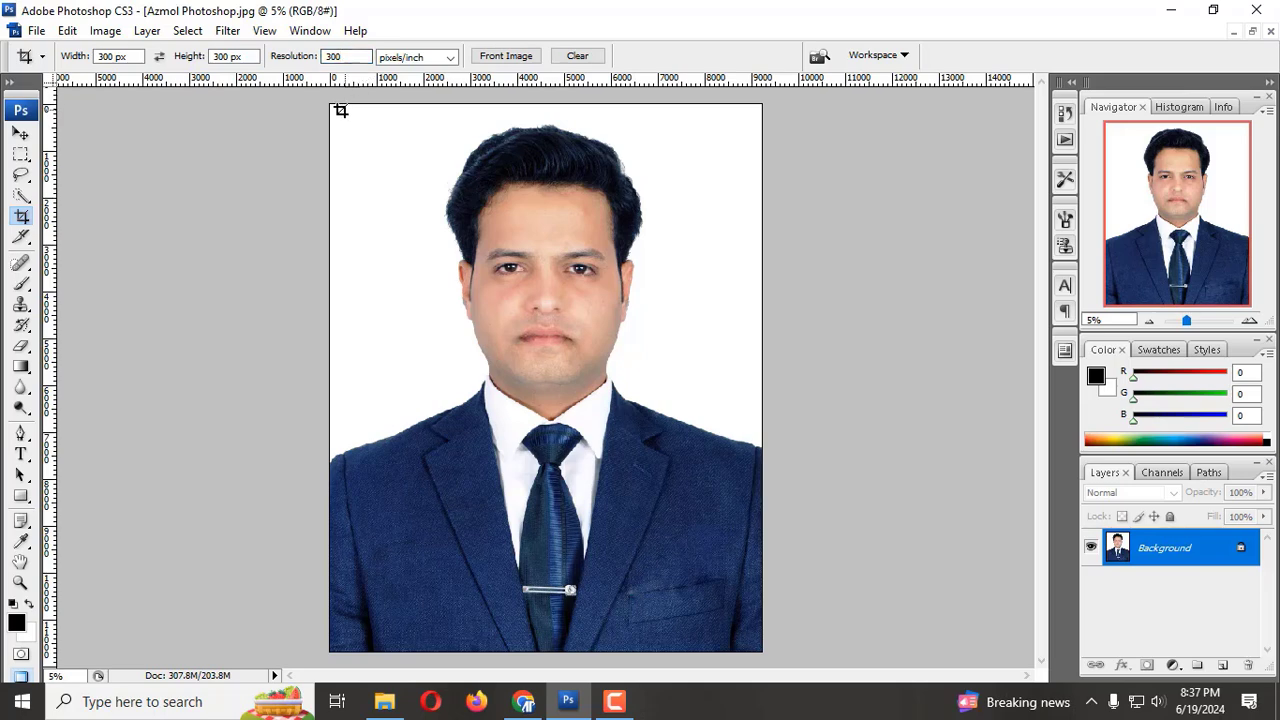
Step: Crop the portrait to a square spanning the photo's full width from its upper edge down to the chest
drag(491, 299, 797, 654)
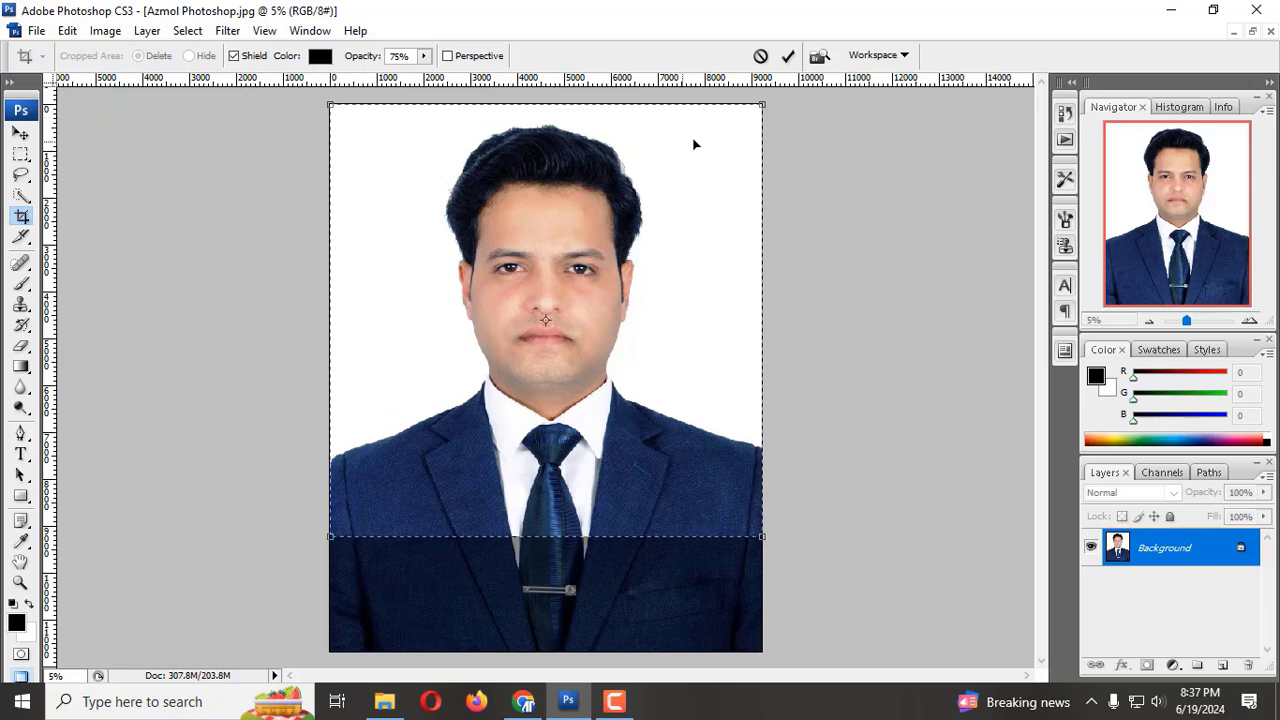
drag(751, 114, 749, 118)
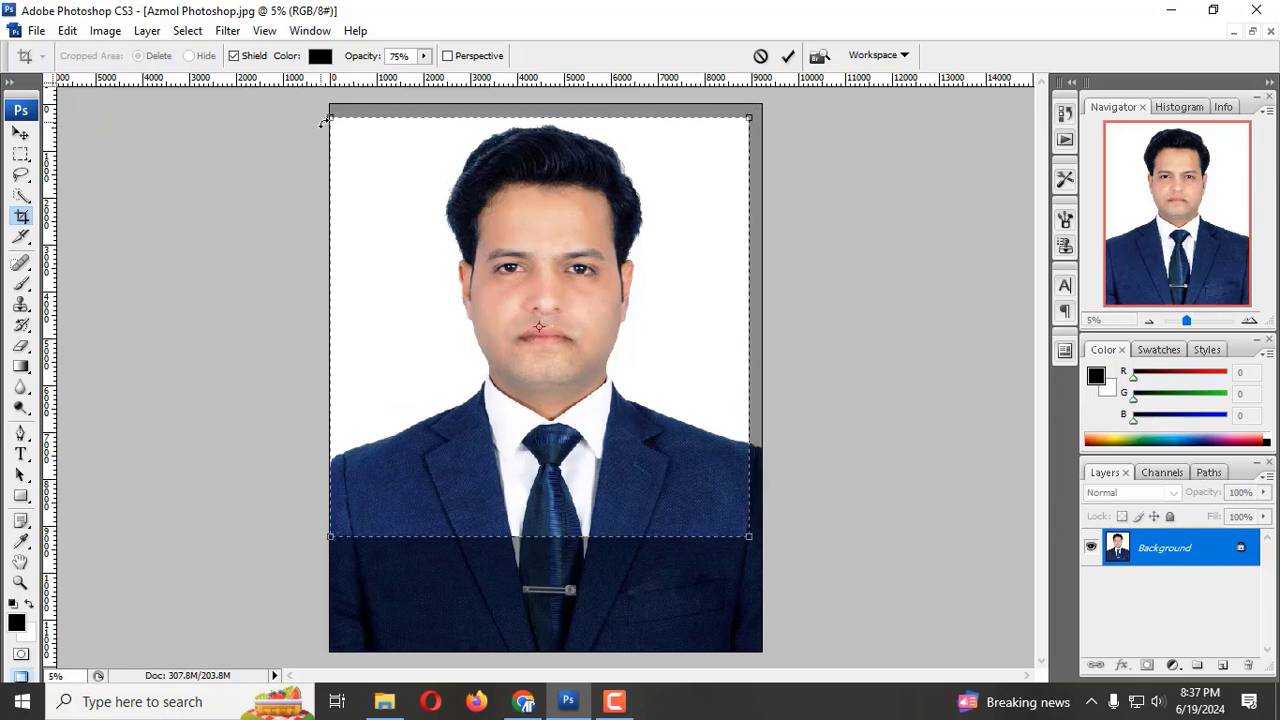
drag(322, 121, 328, 127)
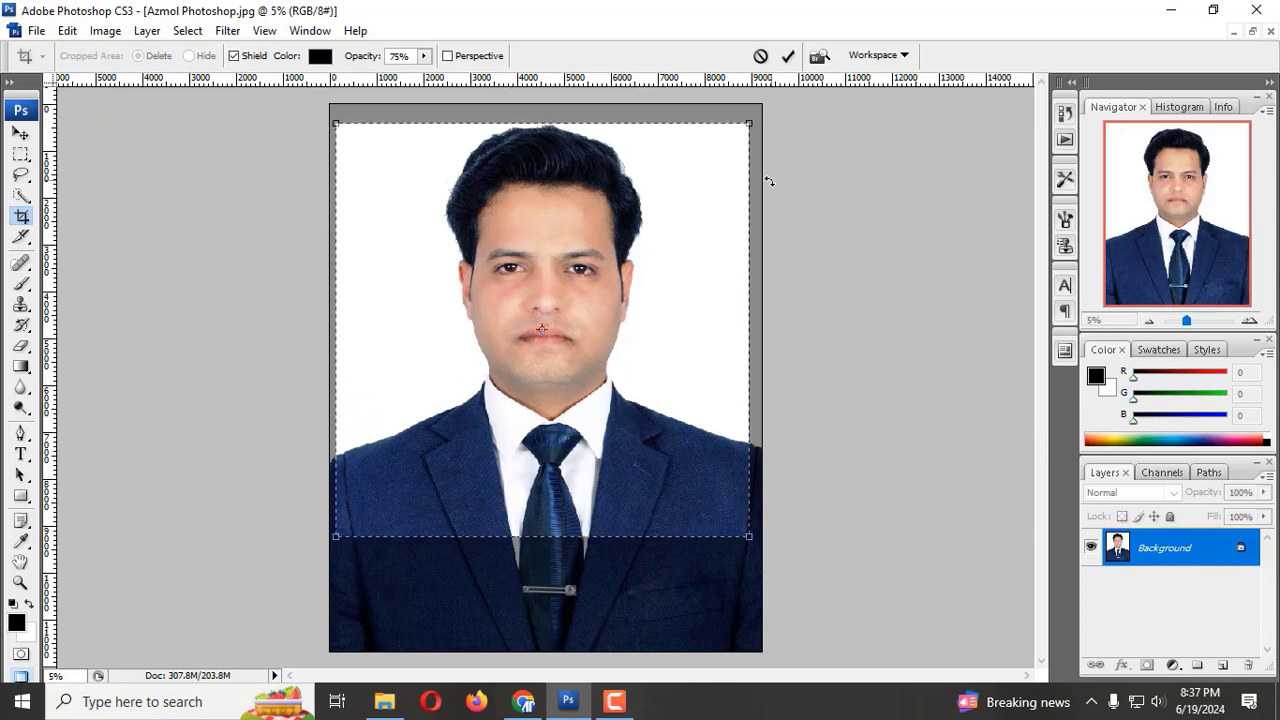
drag(751, 123, 767, 108)
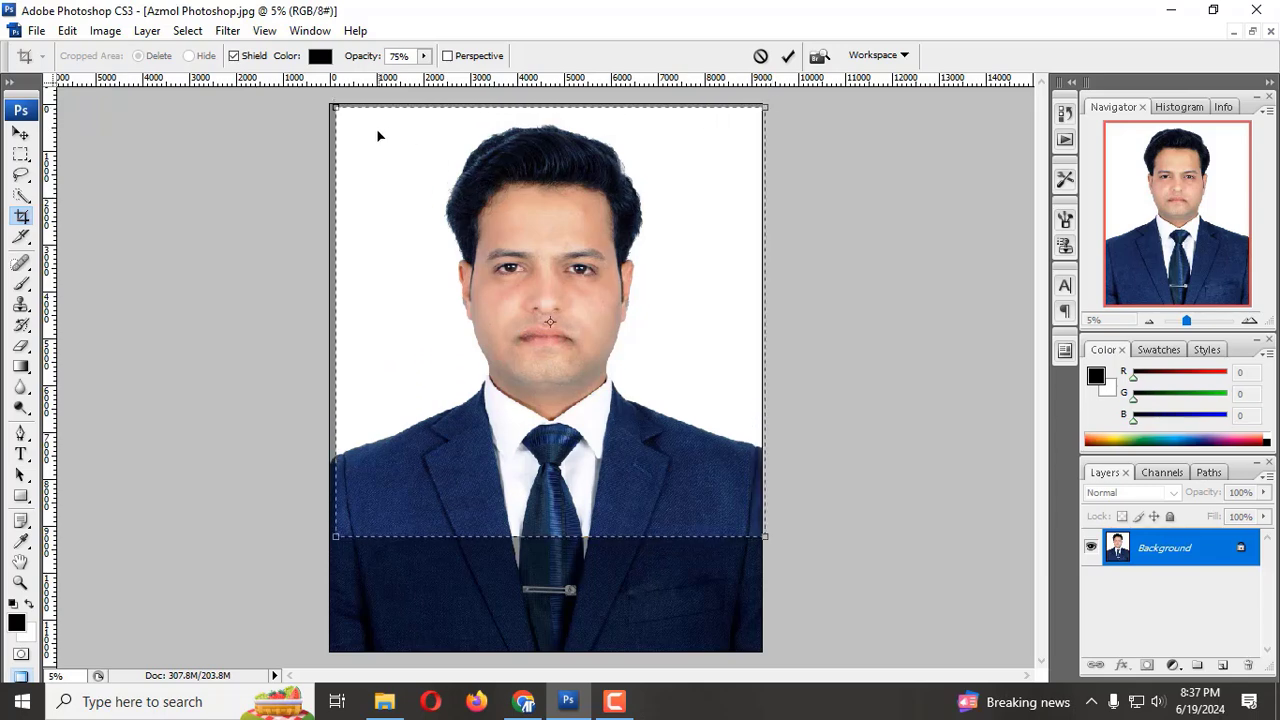
drag(334, 106, 330, 102)
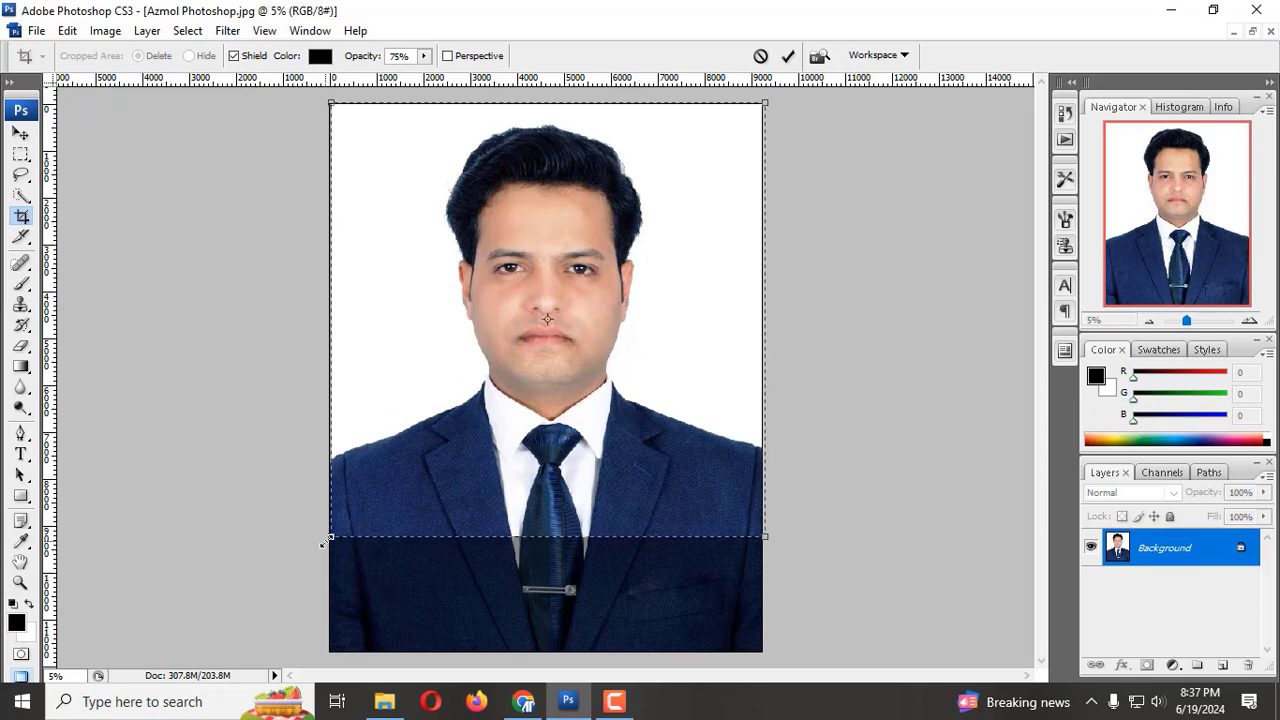
drag(322, 543, 320, 545)
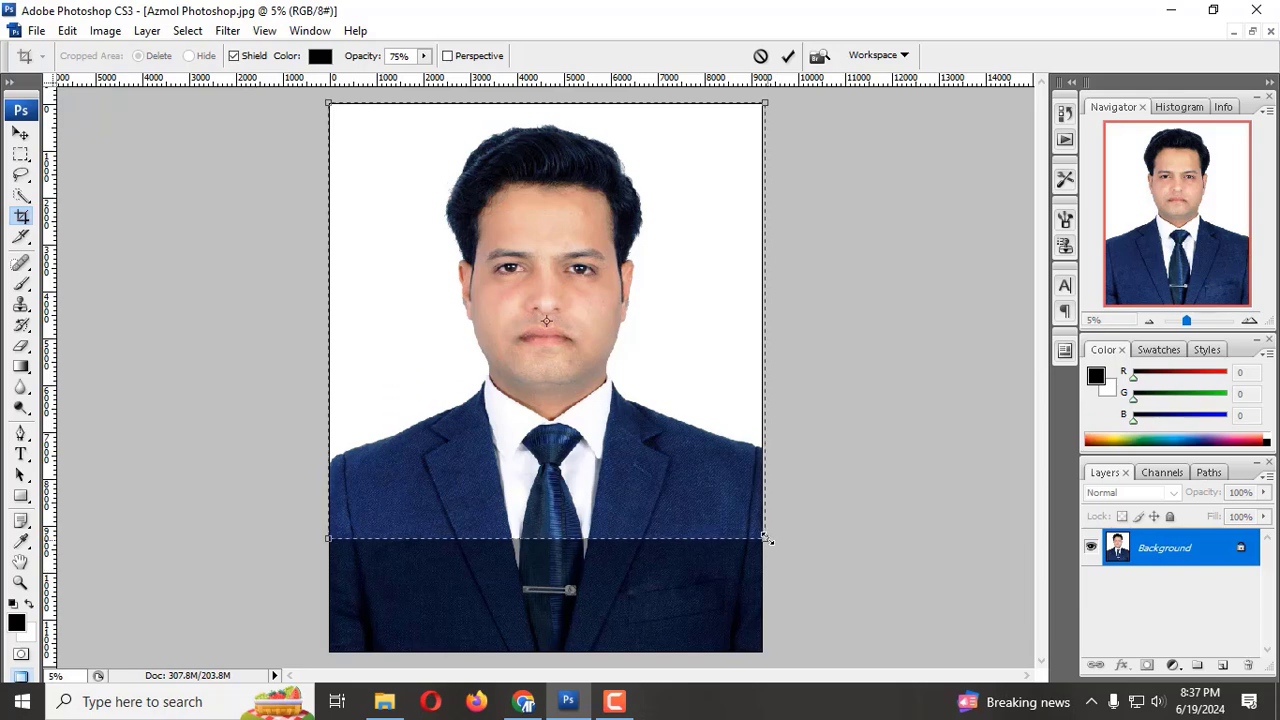
drag(766, 537, 760, 535)
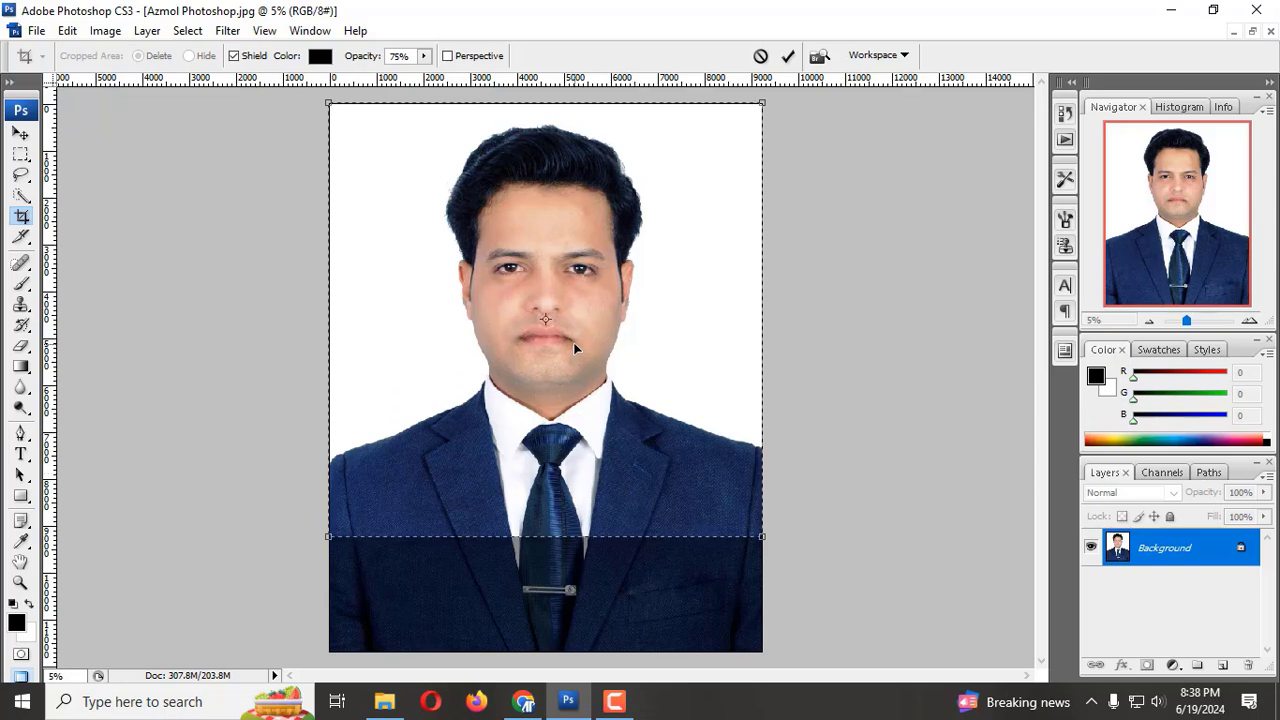
click(788, 56)
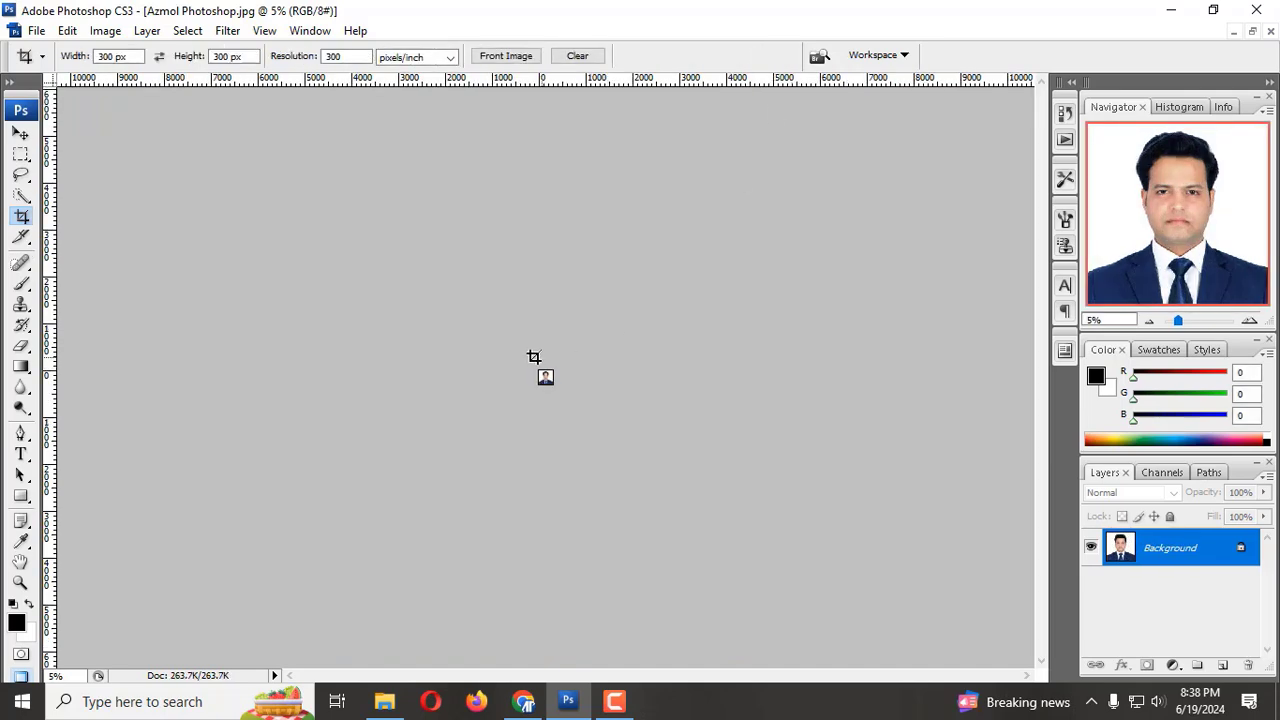
double_click(20, 563)
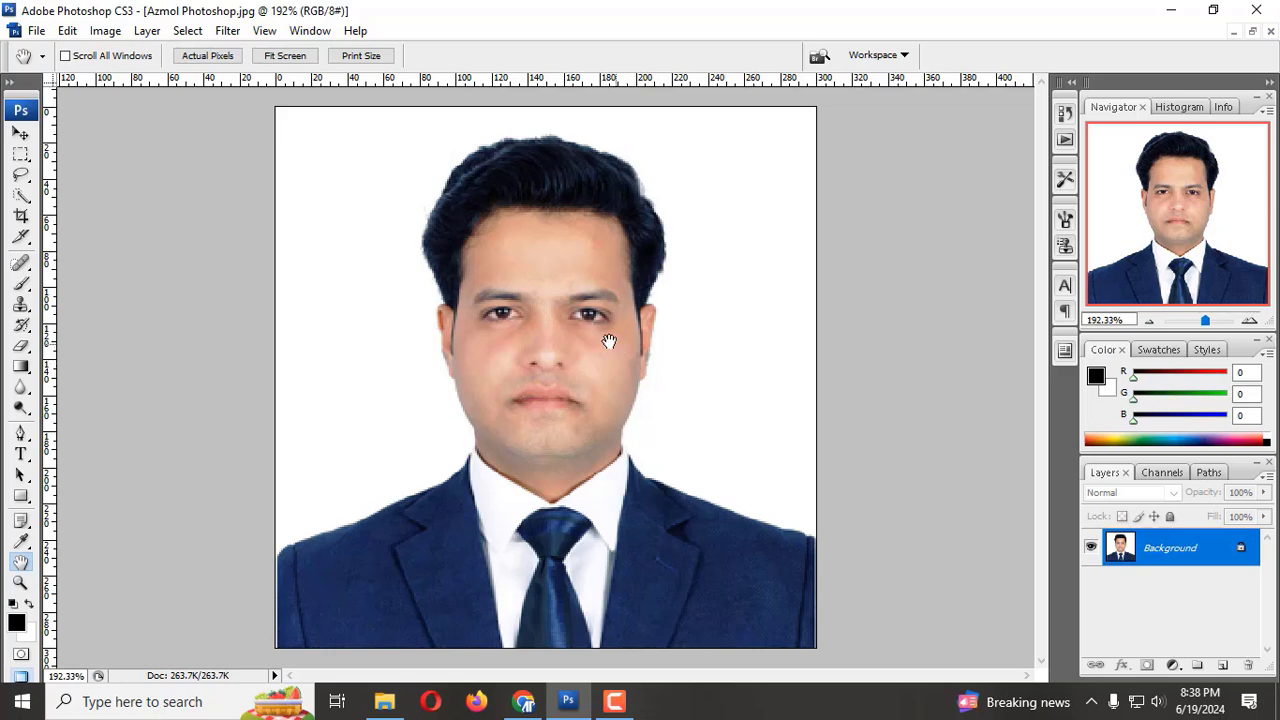
Step: Save the cropped portrait as a JPEG named pictures in the Azmol Photoshop folder, with image quality 3
click(36, 31)
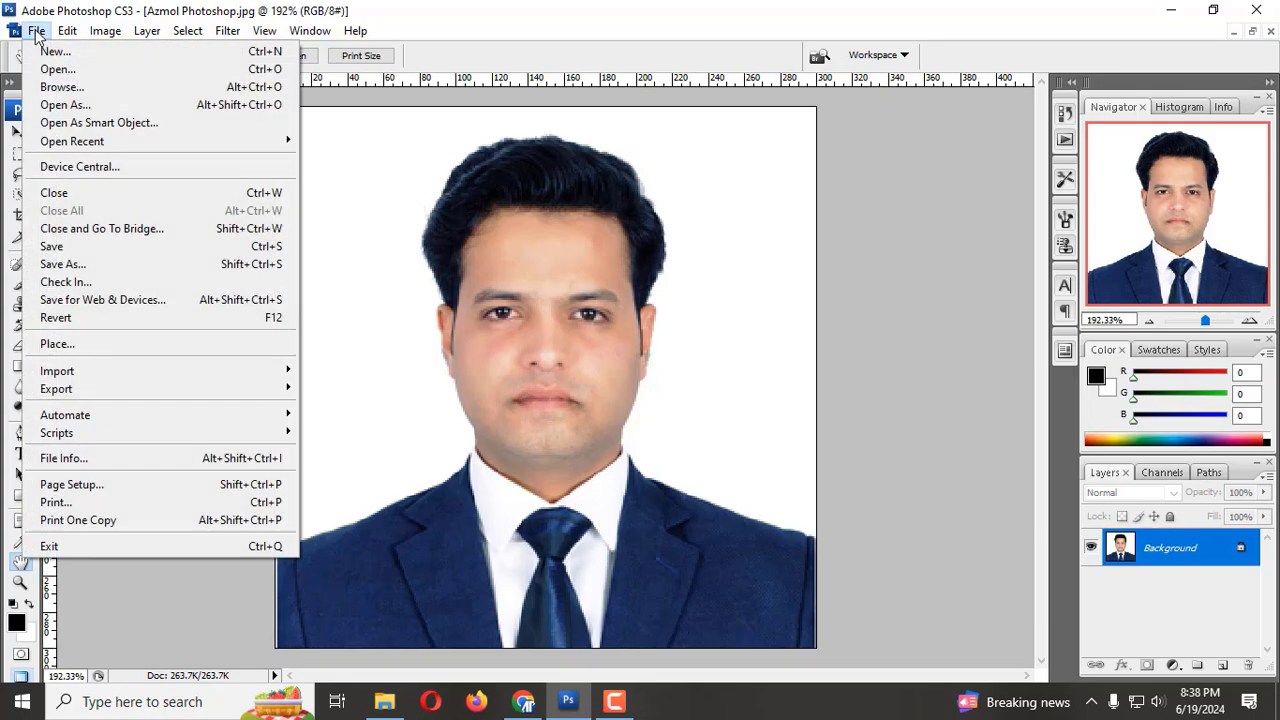
click(60, 265)
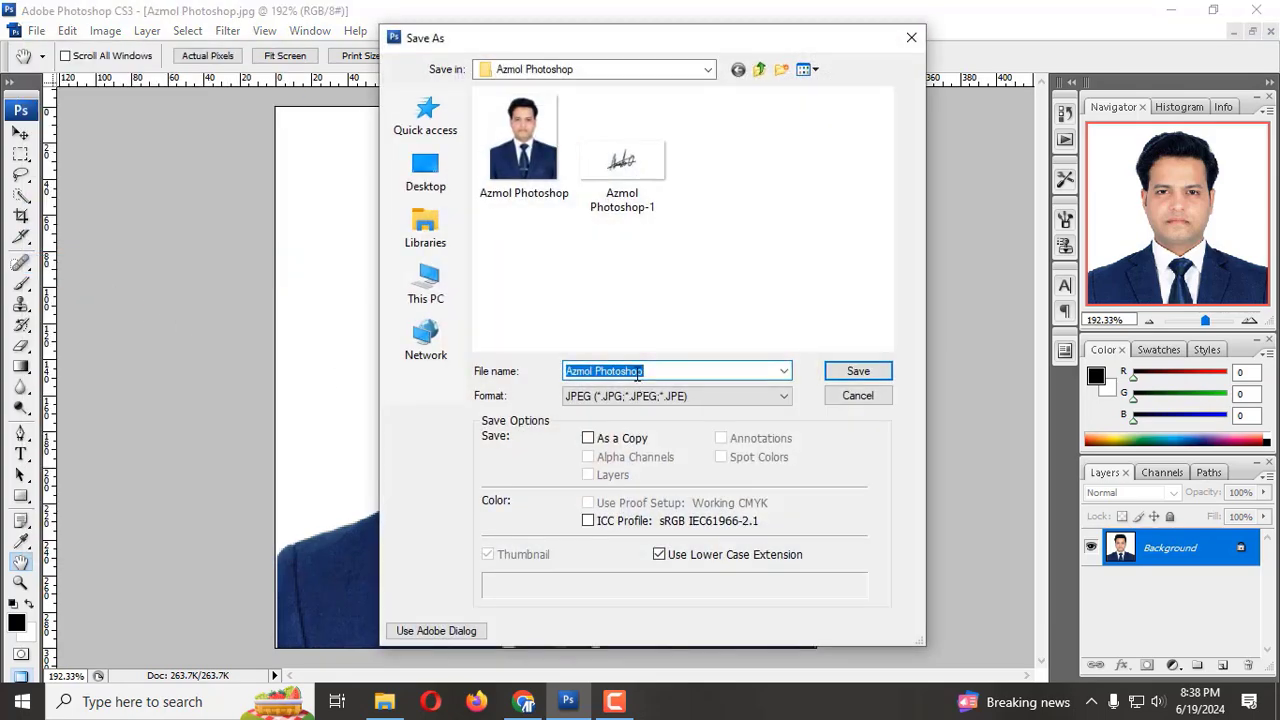
text(pictures)
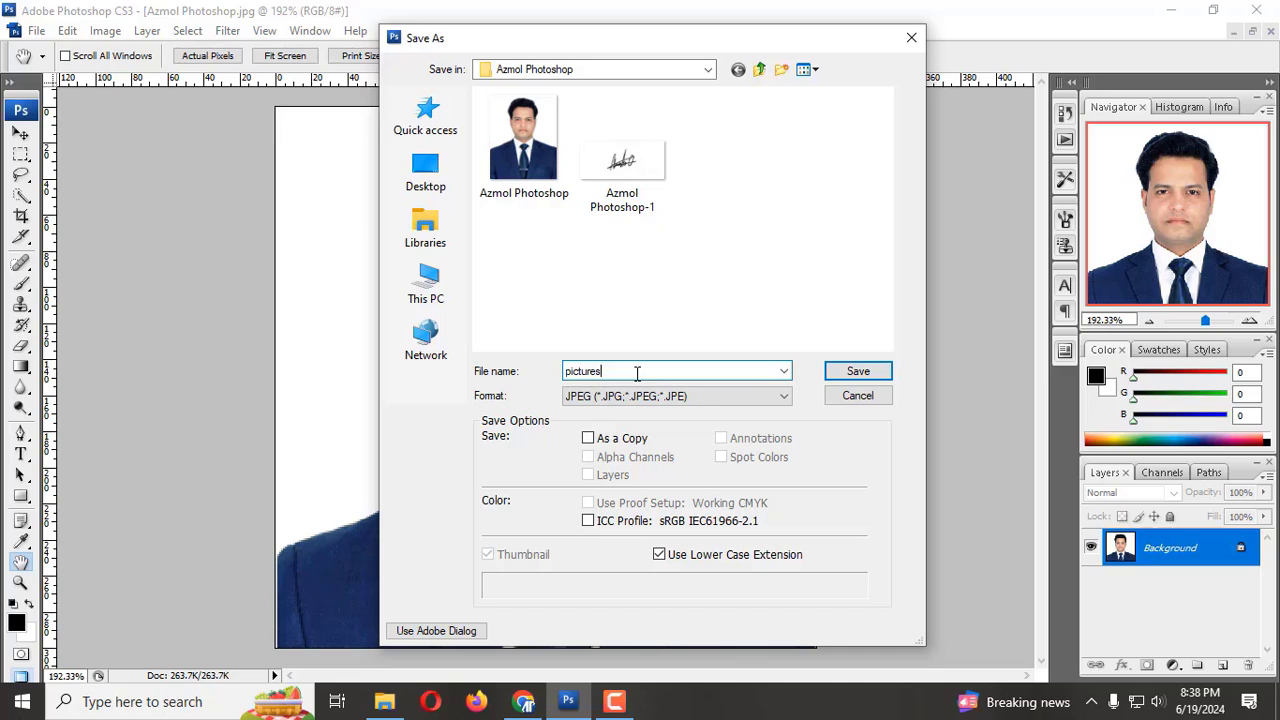
click(640, 396)
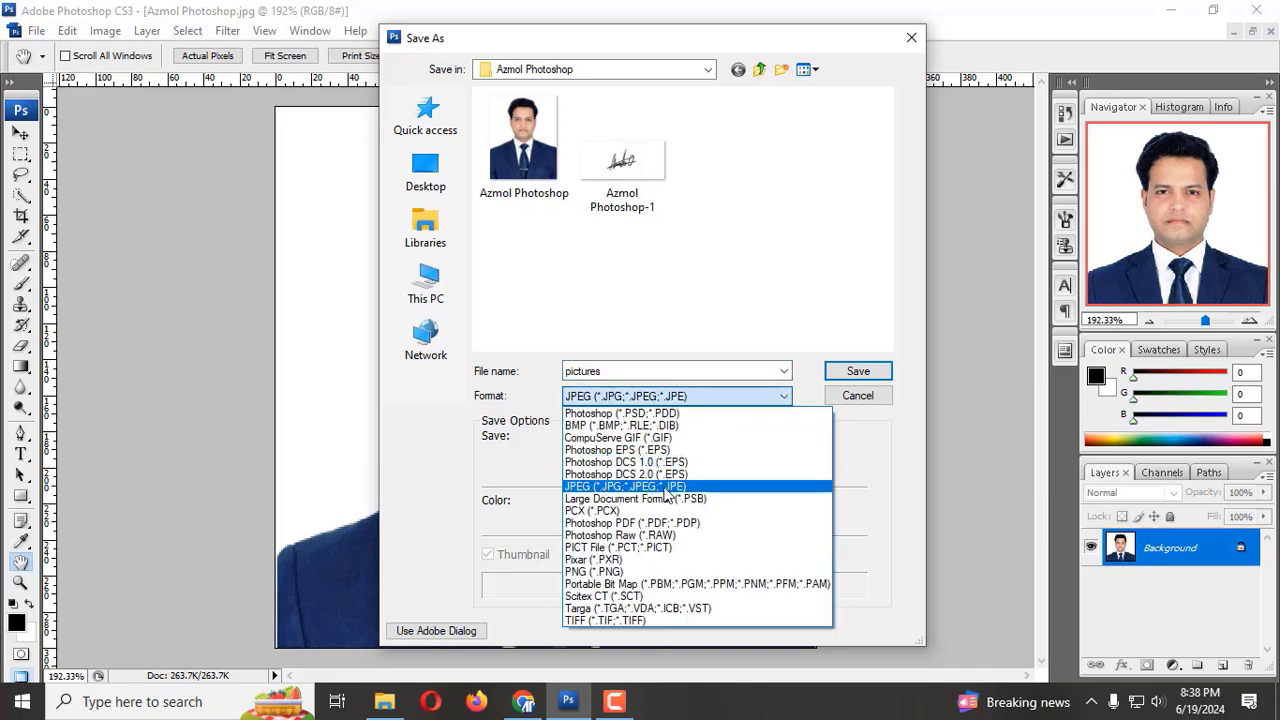
click(665, 487)
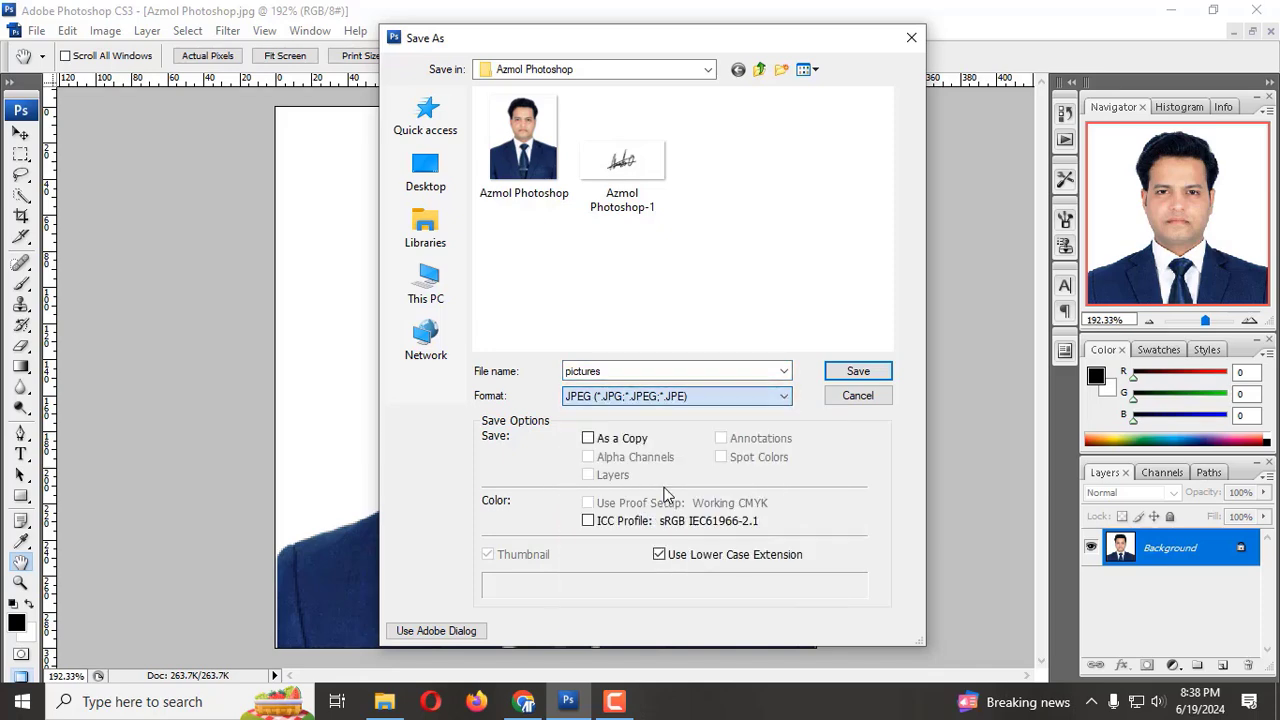
click(860, 371)
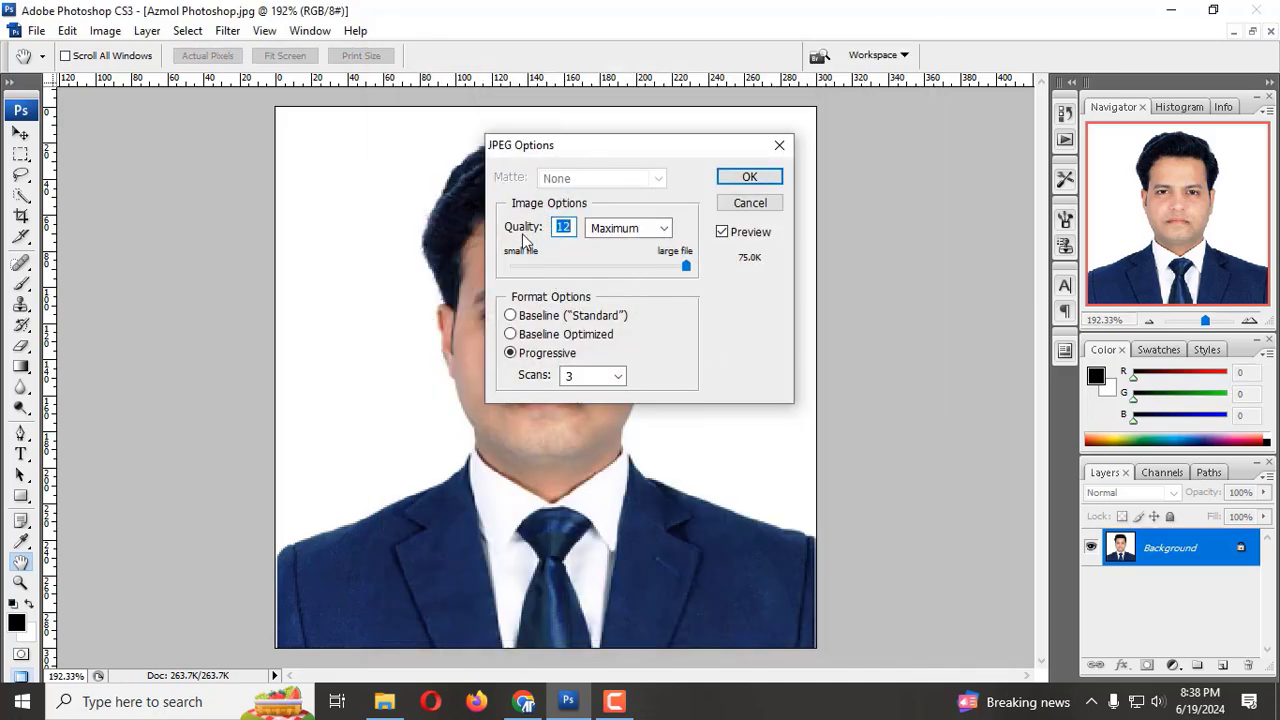
drag(573, 227, 505, 220)
text(3)
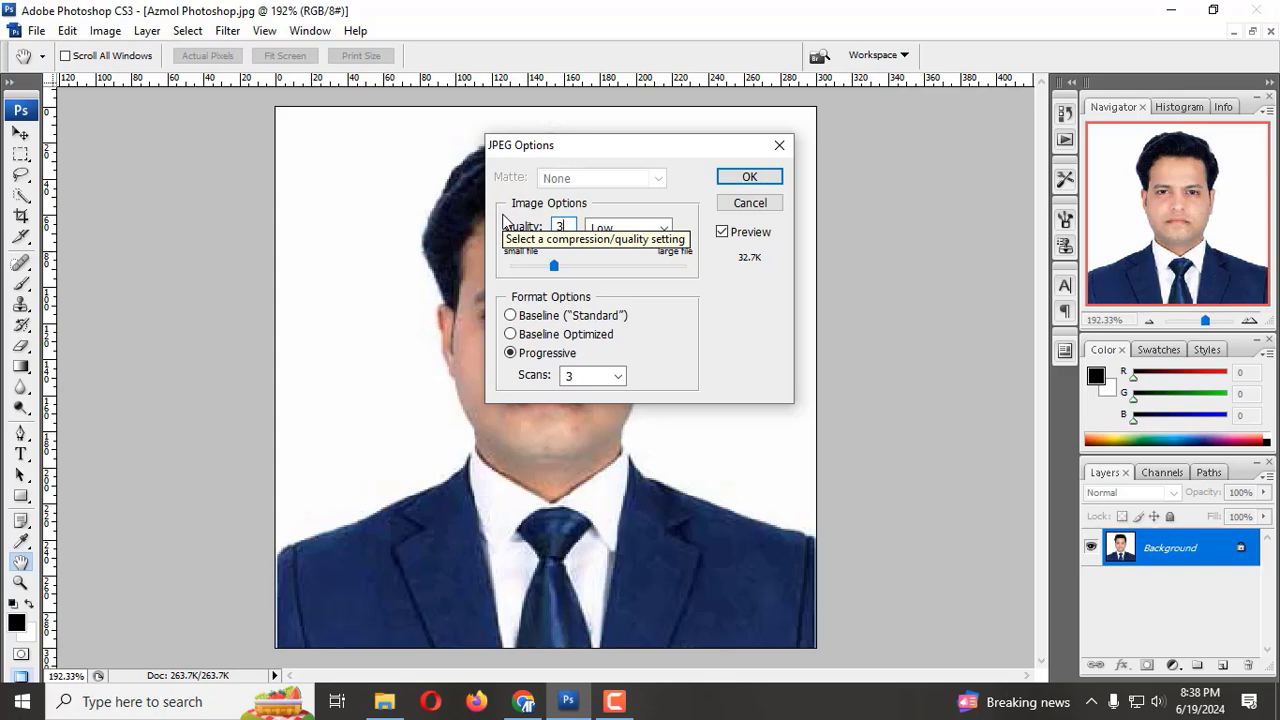
click(749, 177)
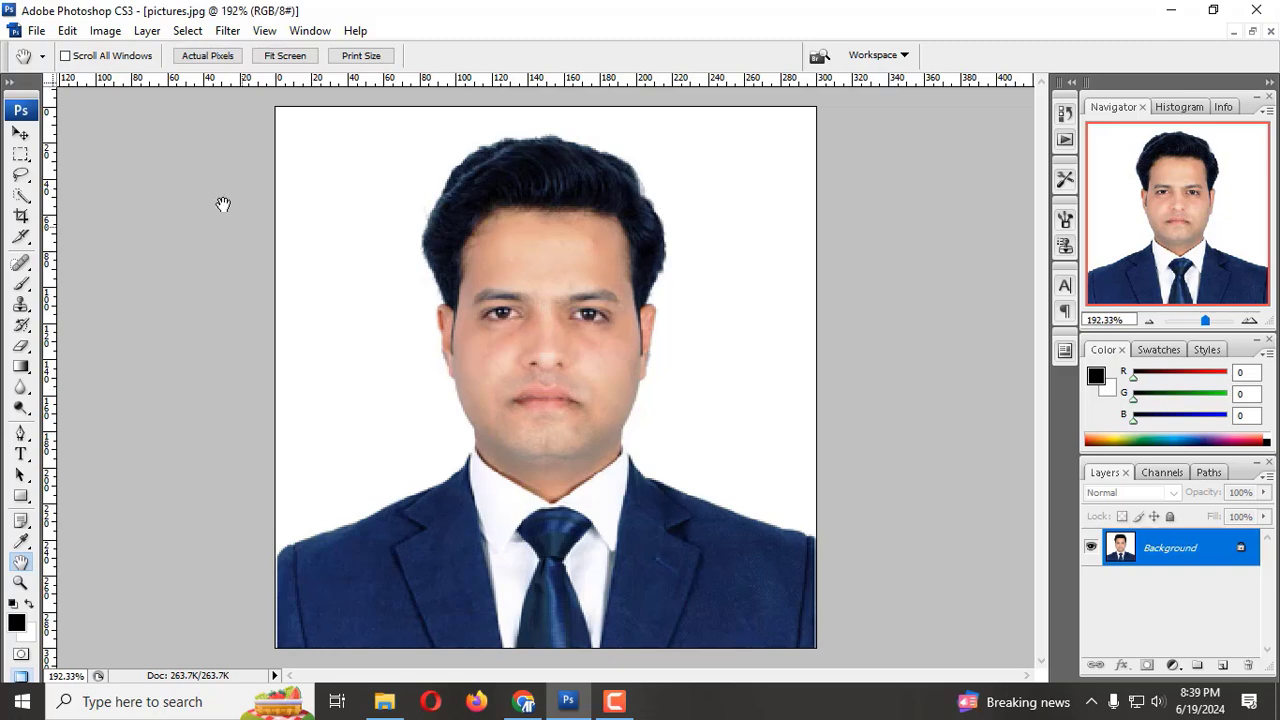
Step: Close the saved portrait and open the signature image Azmol Photoshop-1 from the Azmol Photoshop folder
click(36, 32)
click(54, 194)
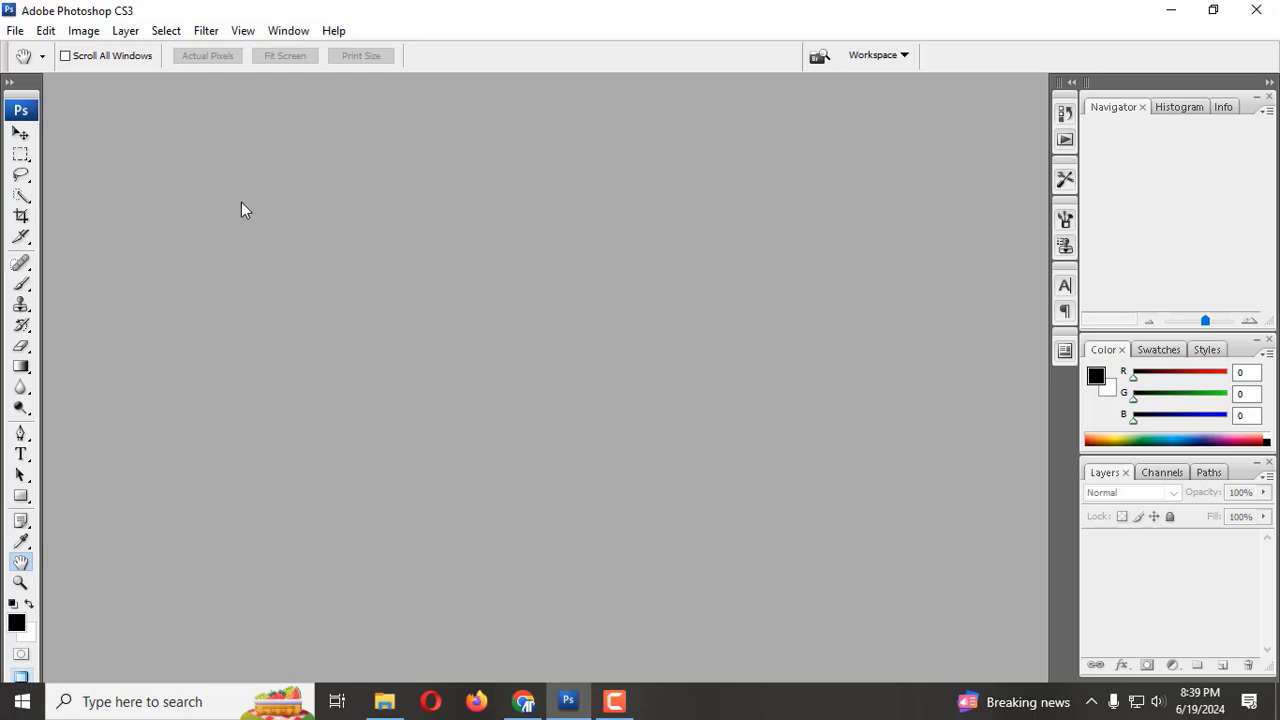
click(15, 31)
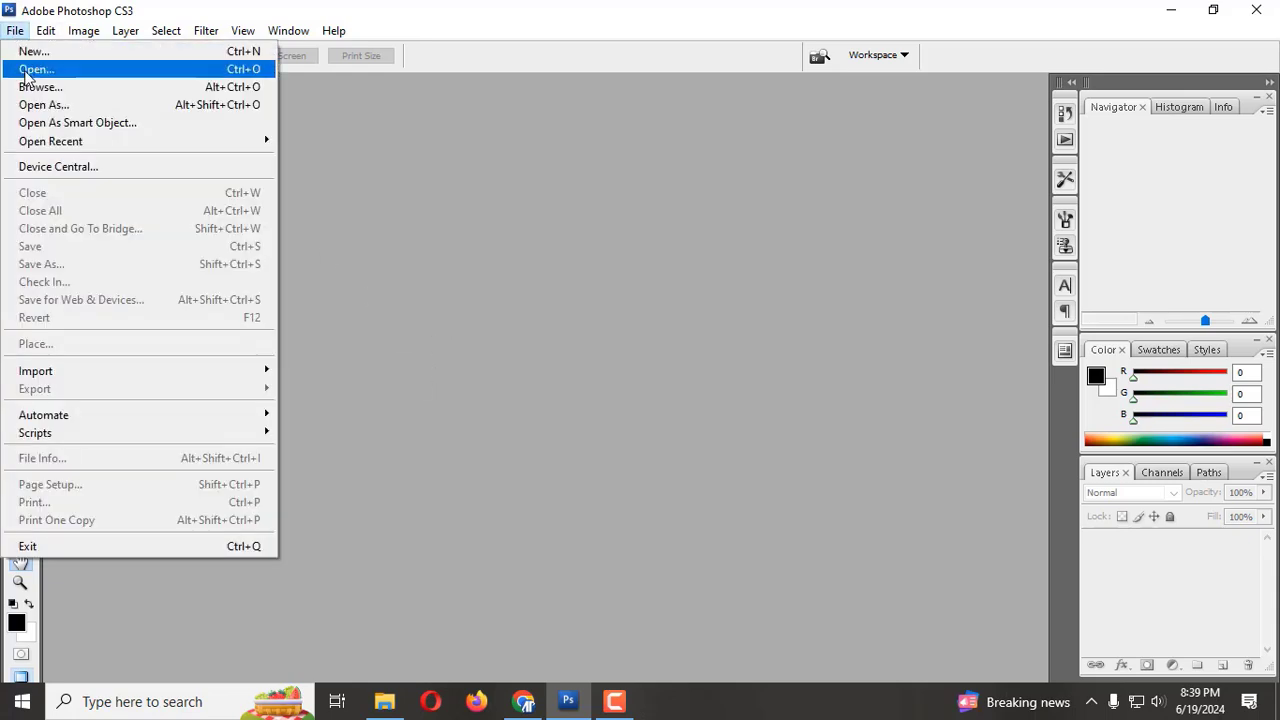
click(40, 68)
click(622, 238)
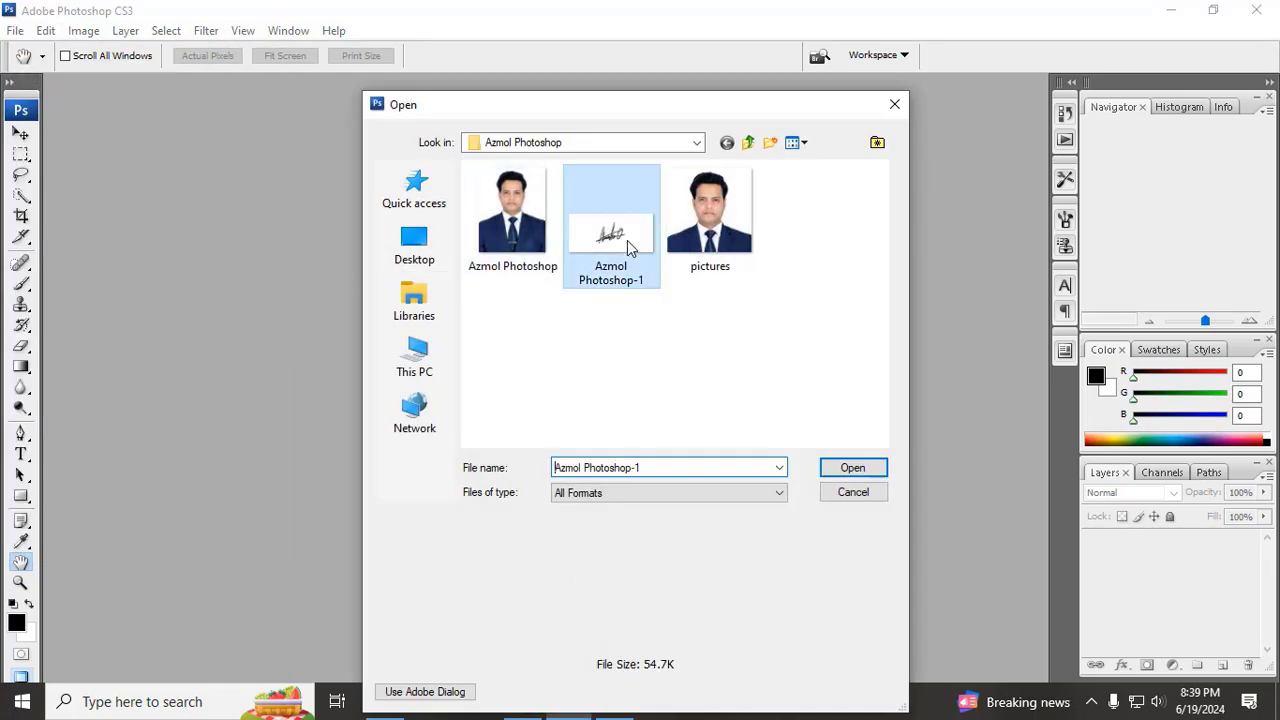
click(852, 467)
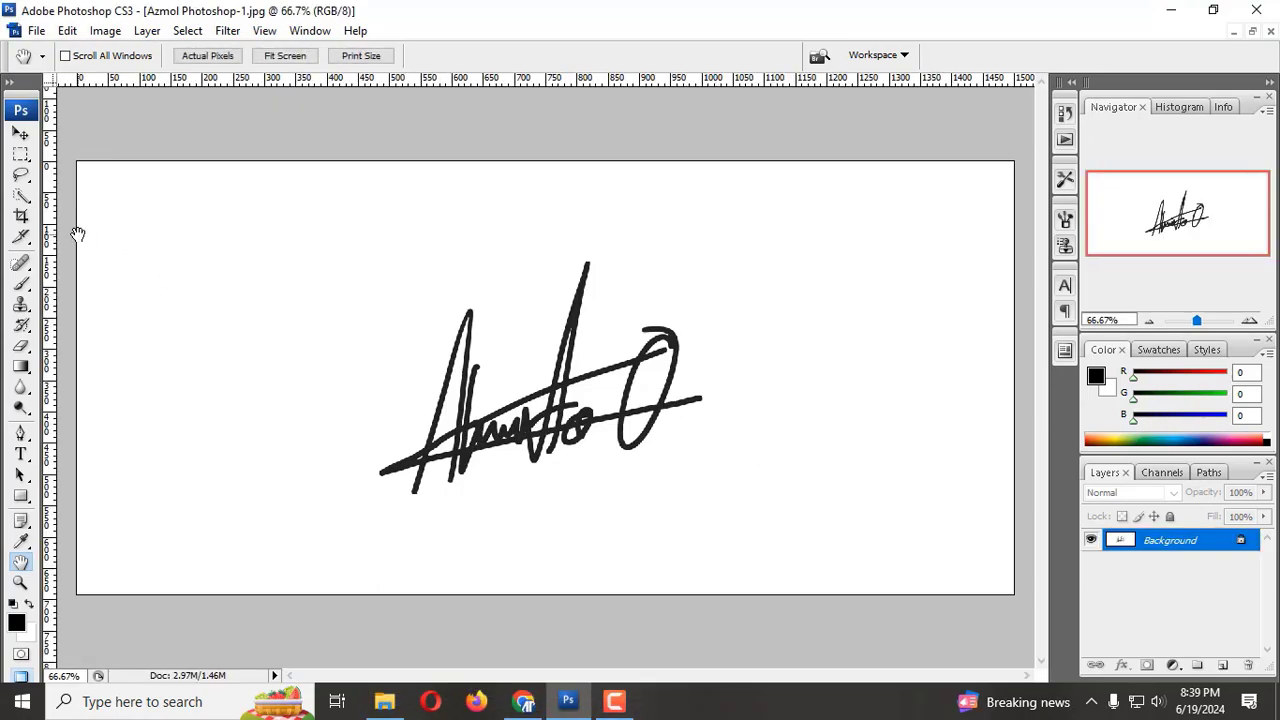
Step: Activate the Crop tool and set its height to 80 px with a width of 300 px
click(21, 216)
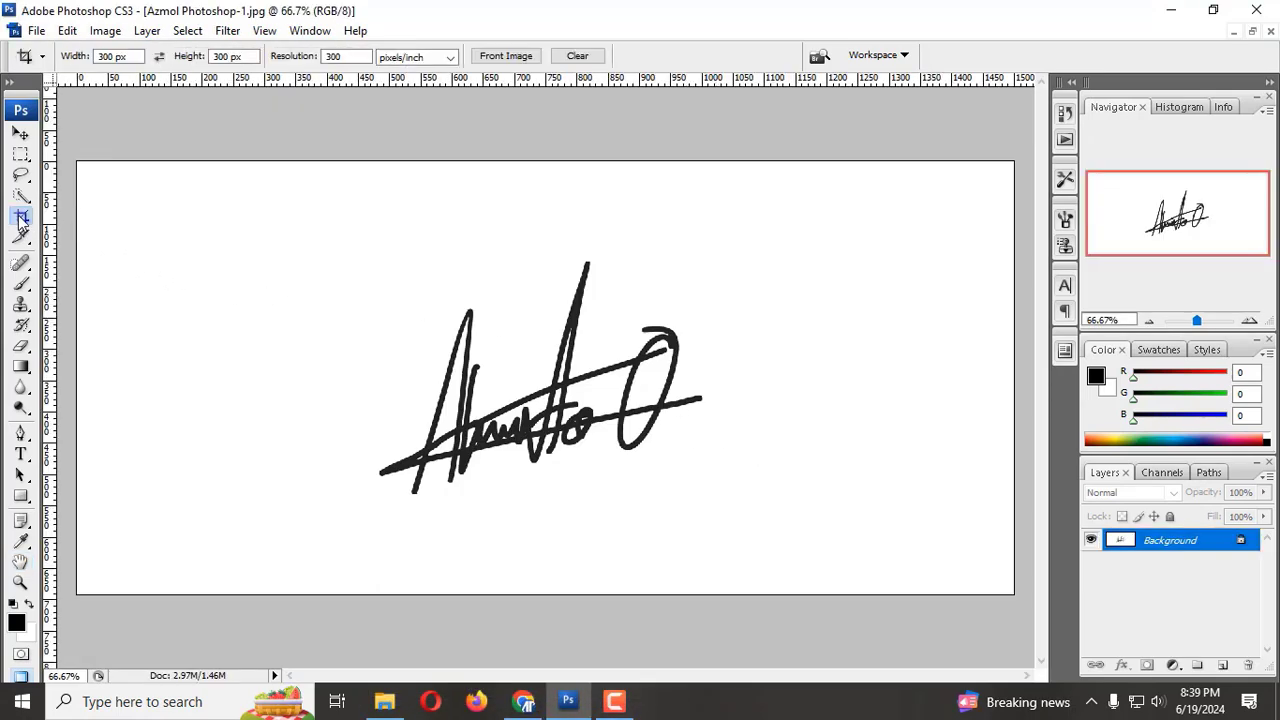
click(113, 57)
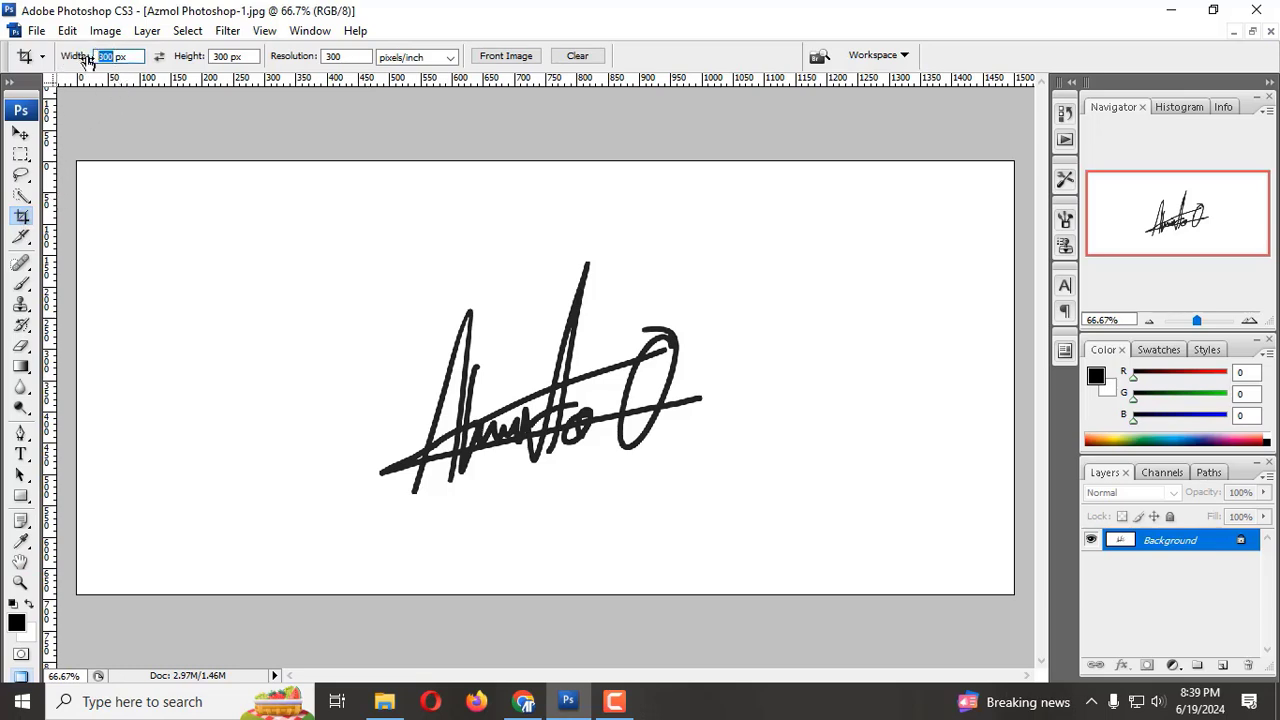
click(229, 57)
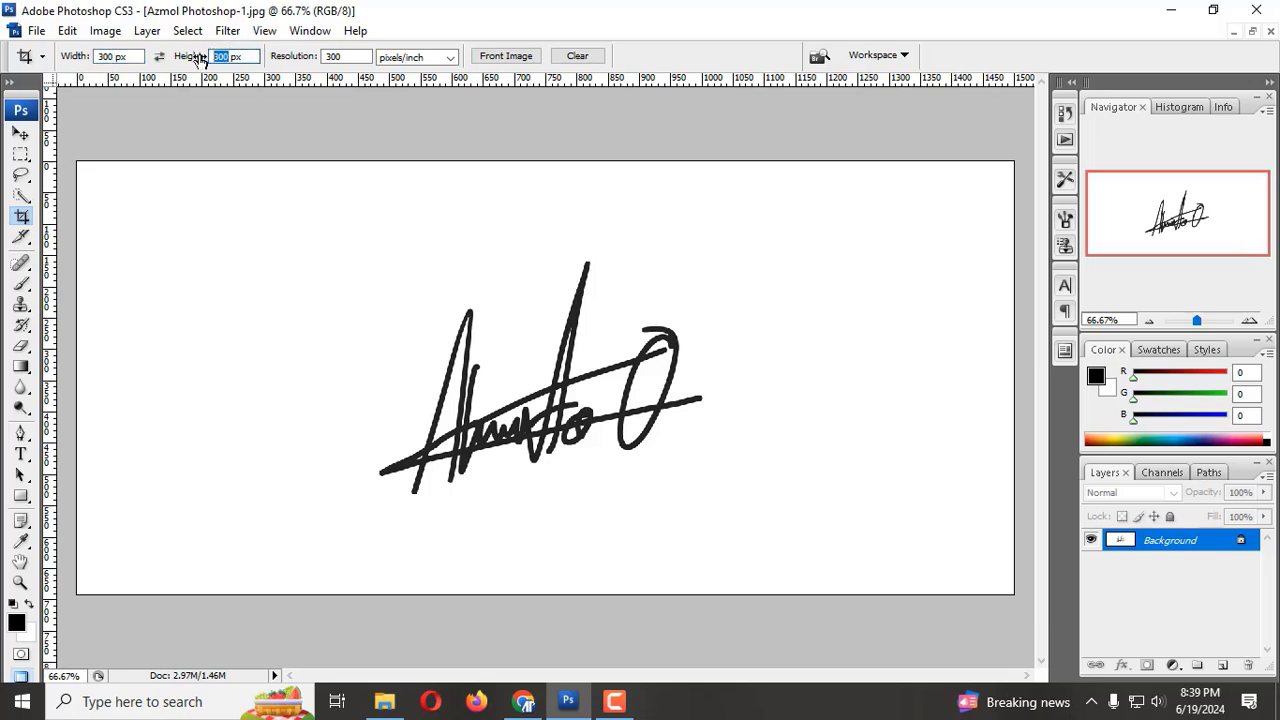
text(80)
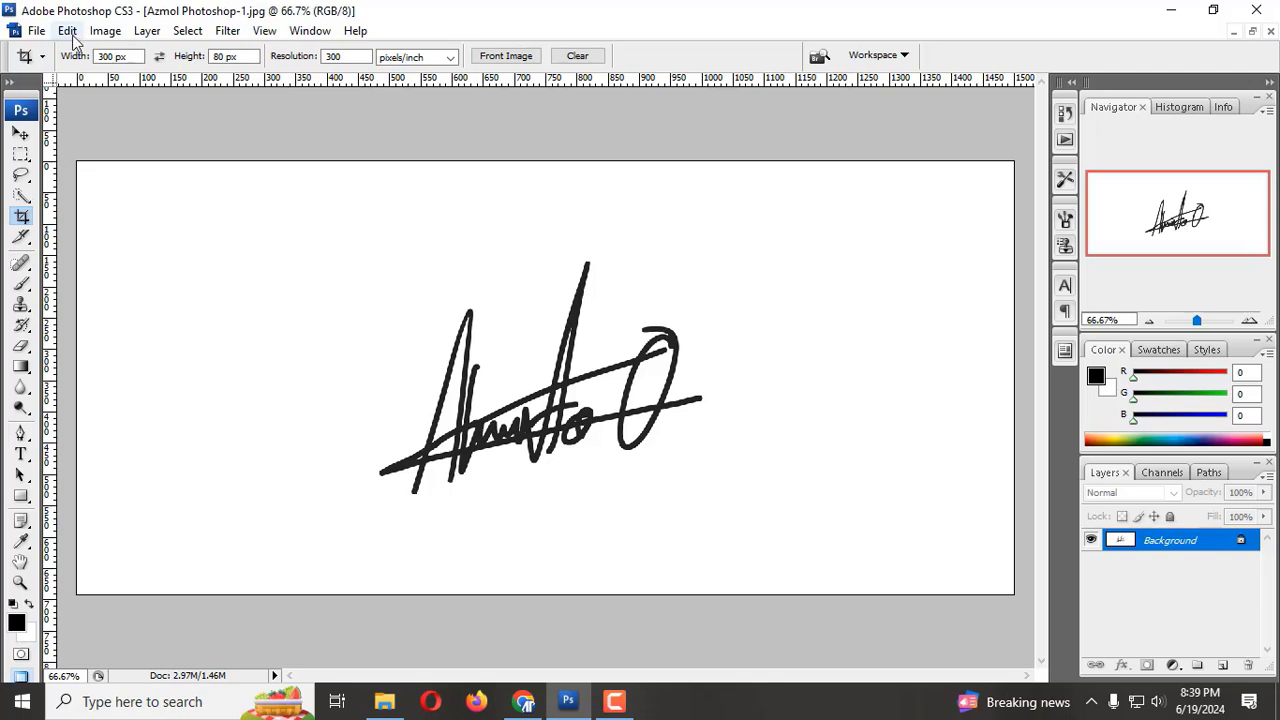
Step: Crop the signature image to a horizontal band spanning almost its full width and enclosing the whole handwritten signature
drag(107, 209, 1010, 655)
drag(803, 428, 782, 464)
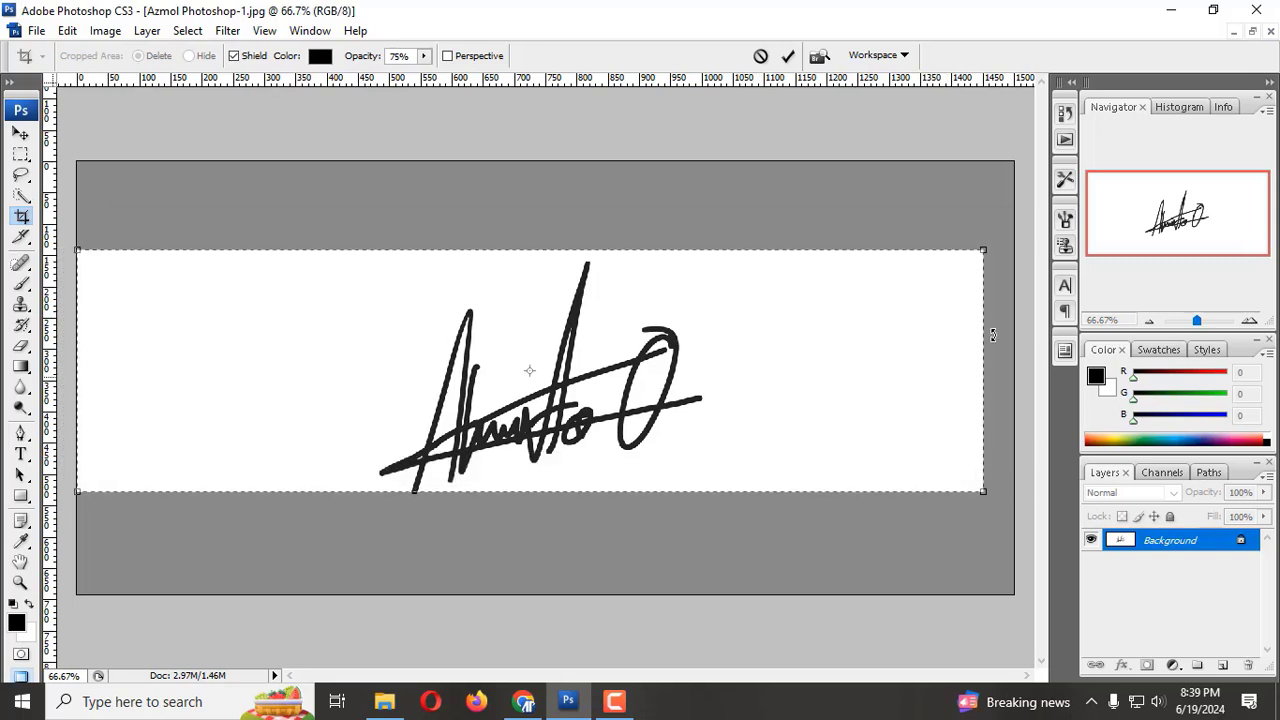
drag(981, 251, 1009, 247)
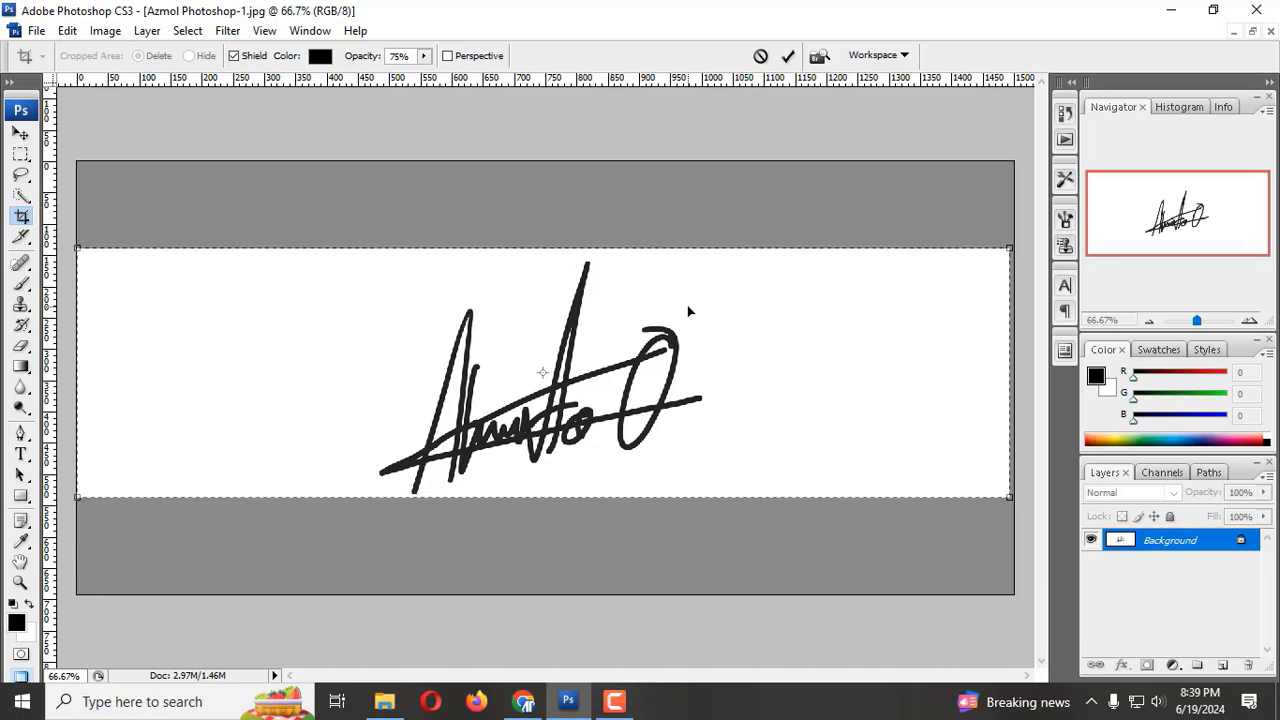
key(Return)
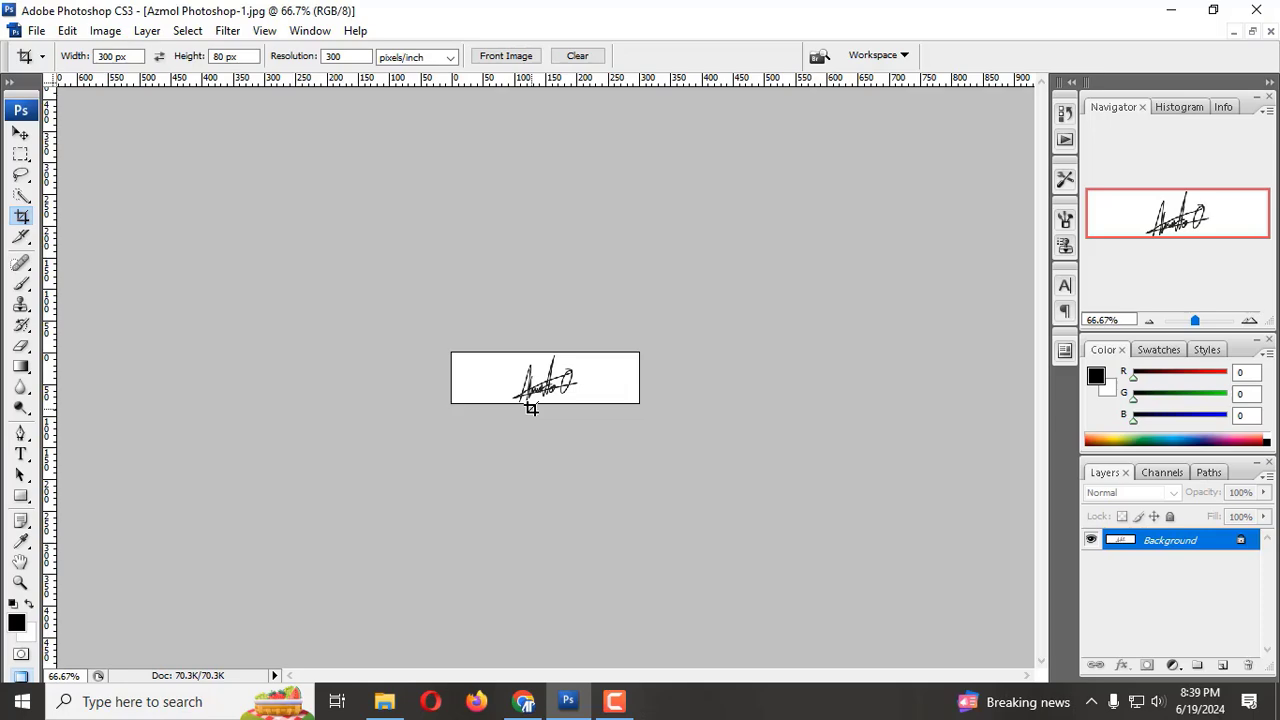
Step: Start saving the cropped signature under a new name, signature, in JPEG format in the Azmol Photoshop folder
click(36, 30)
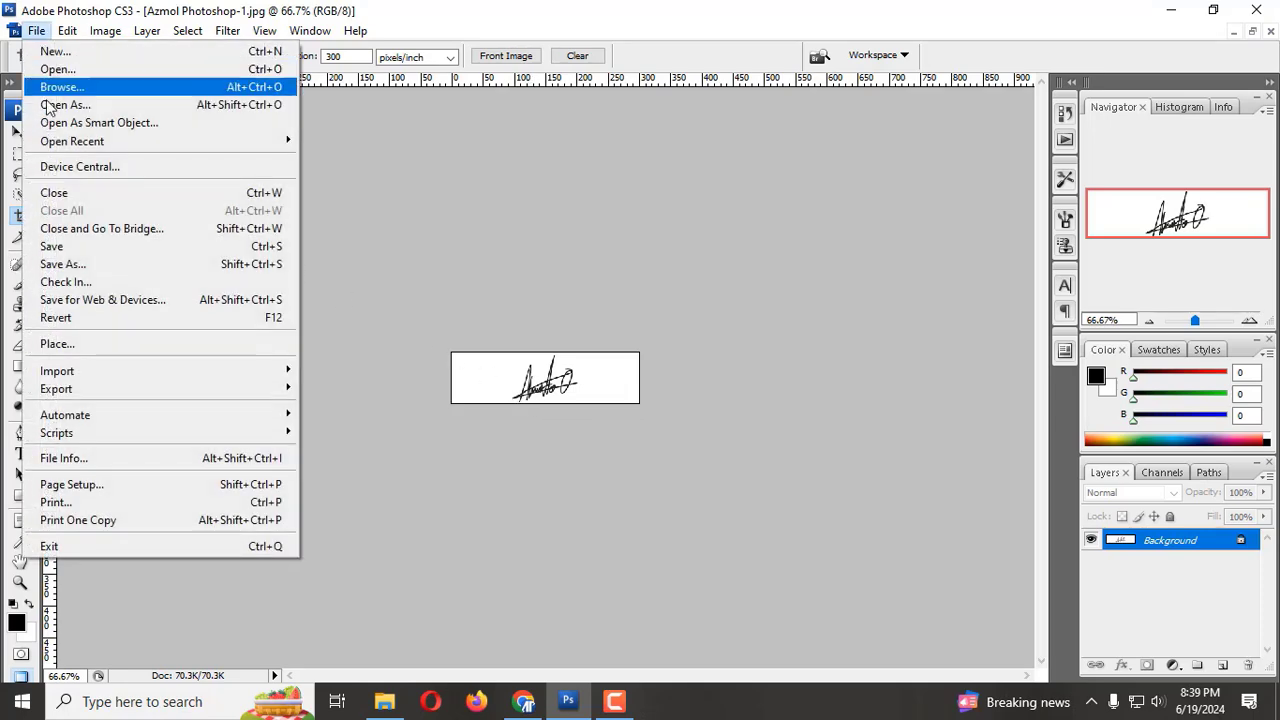
click(58, 263)
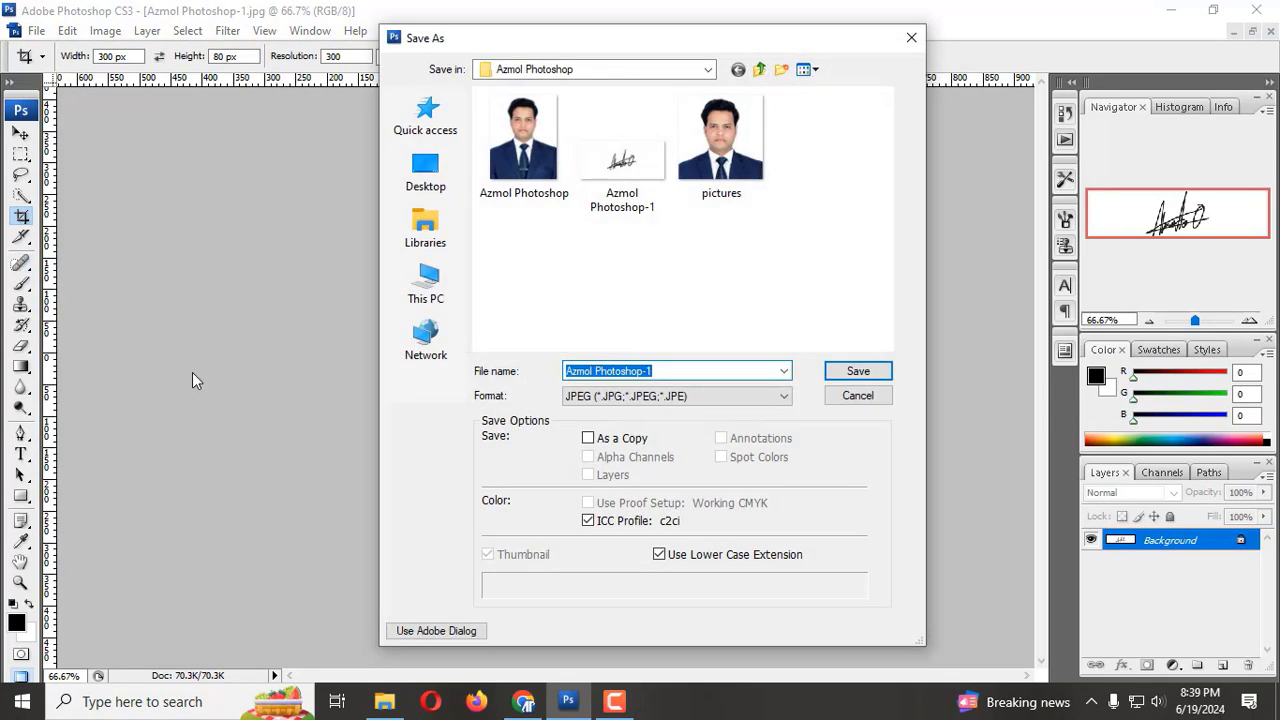
text(signature)
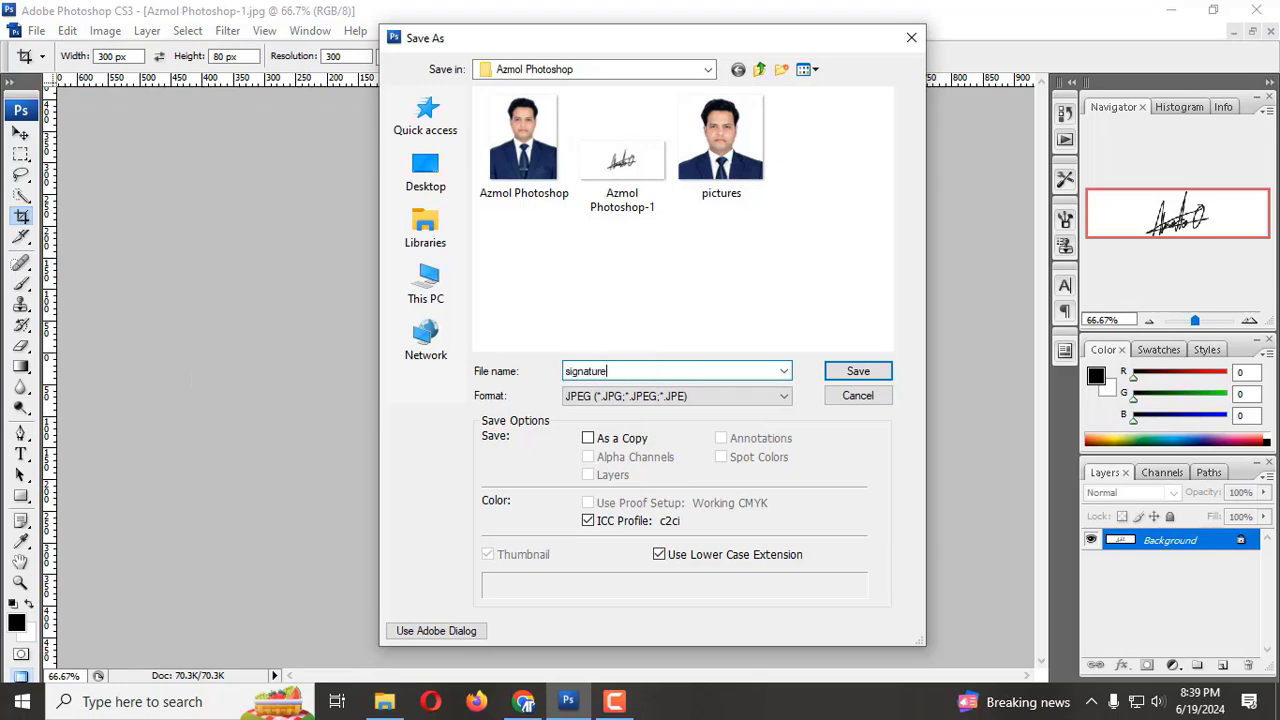
click(770, 396)
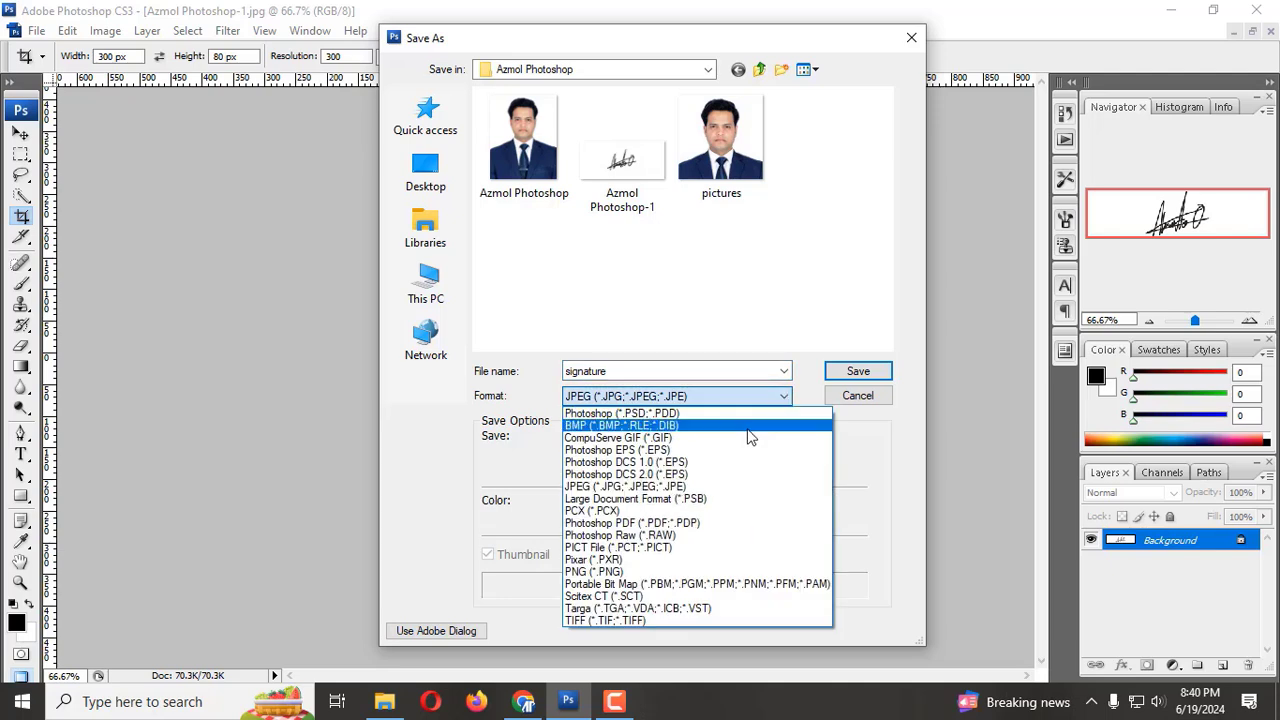
click(743, 402)
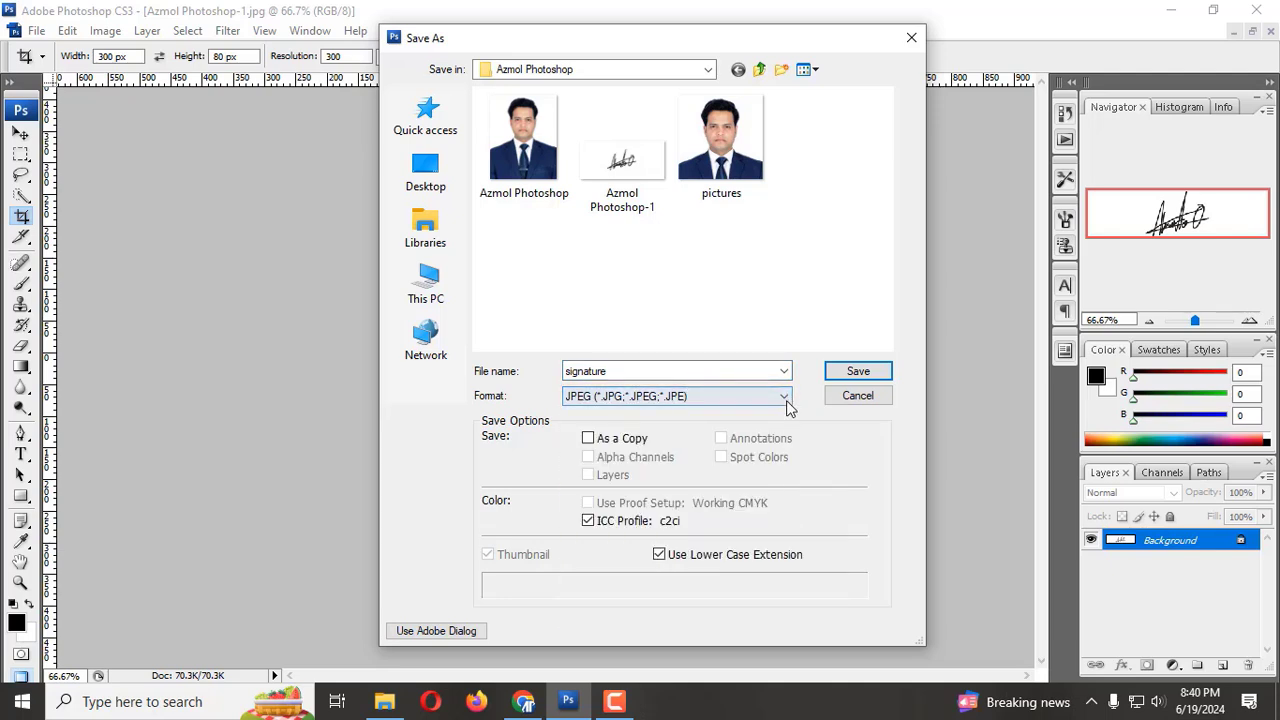
click(785, 399)
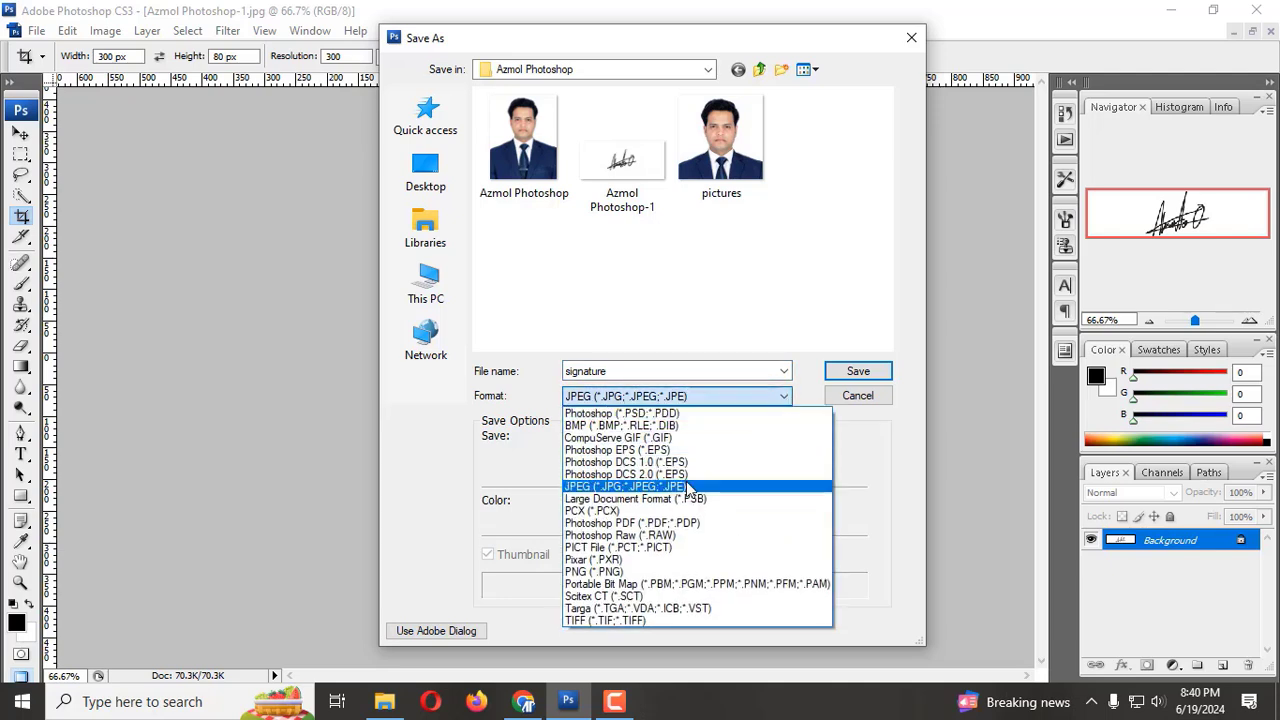
click(690, 488)
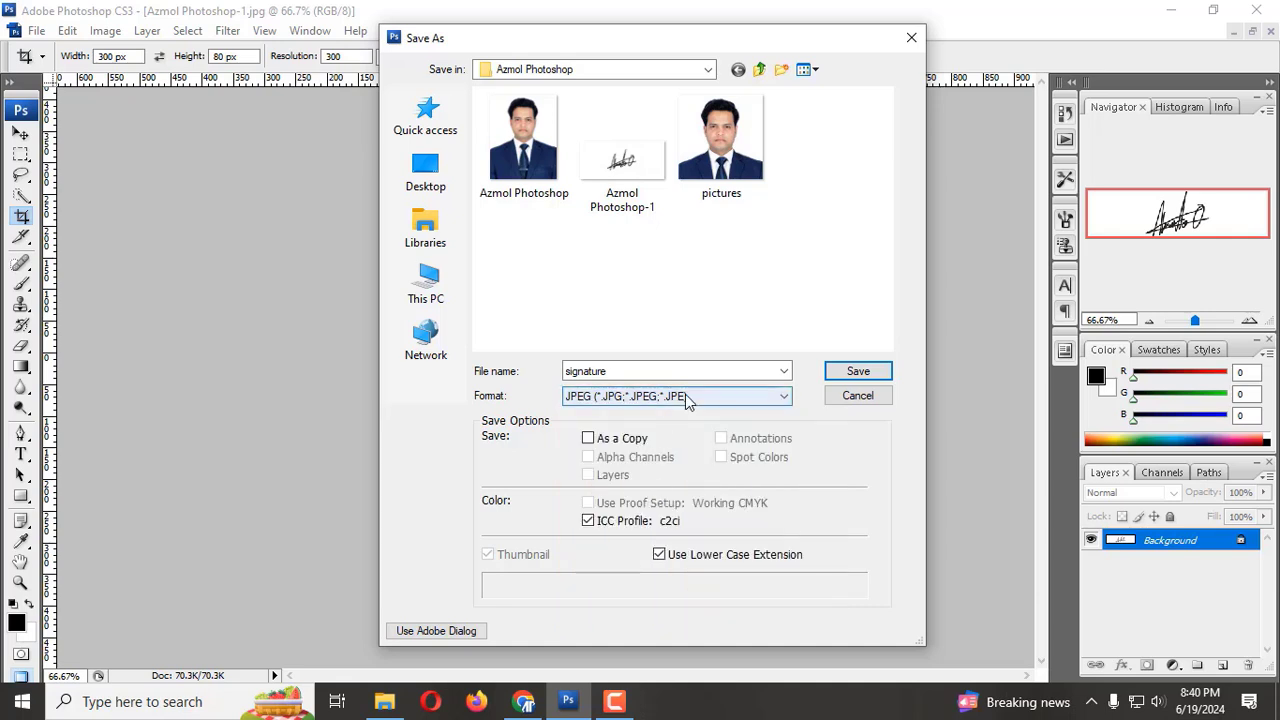
click(686, 400)
click(618, 547)
click(615, 398)
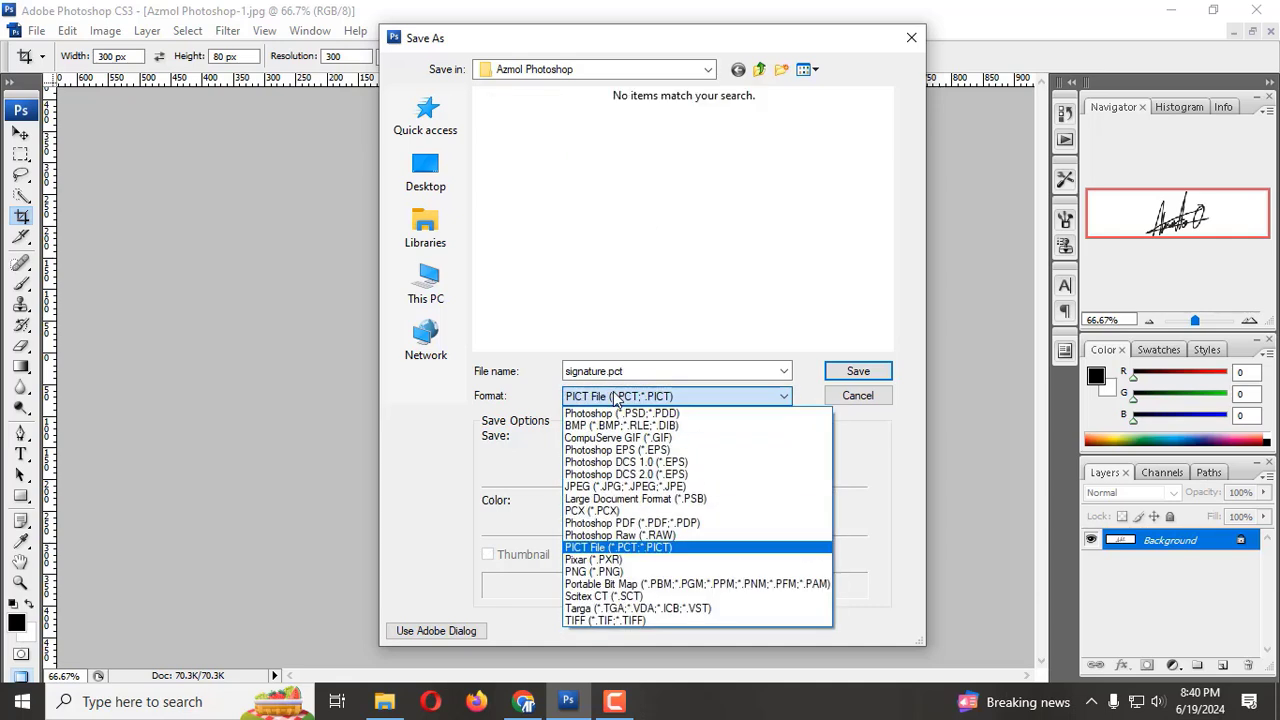
click(608, 487)
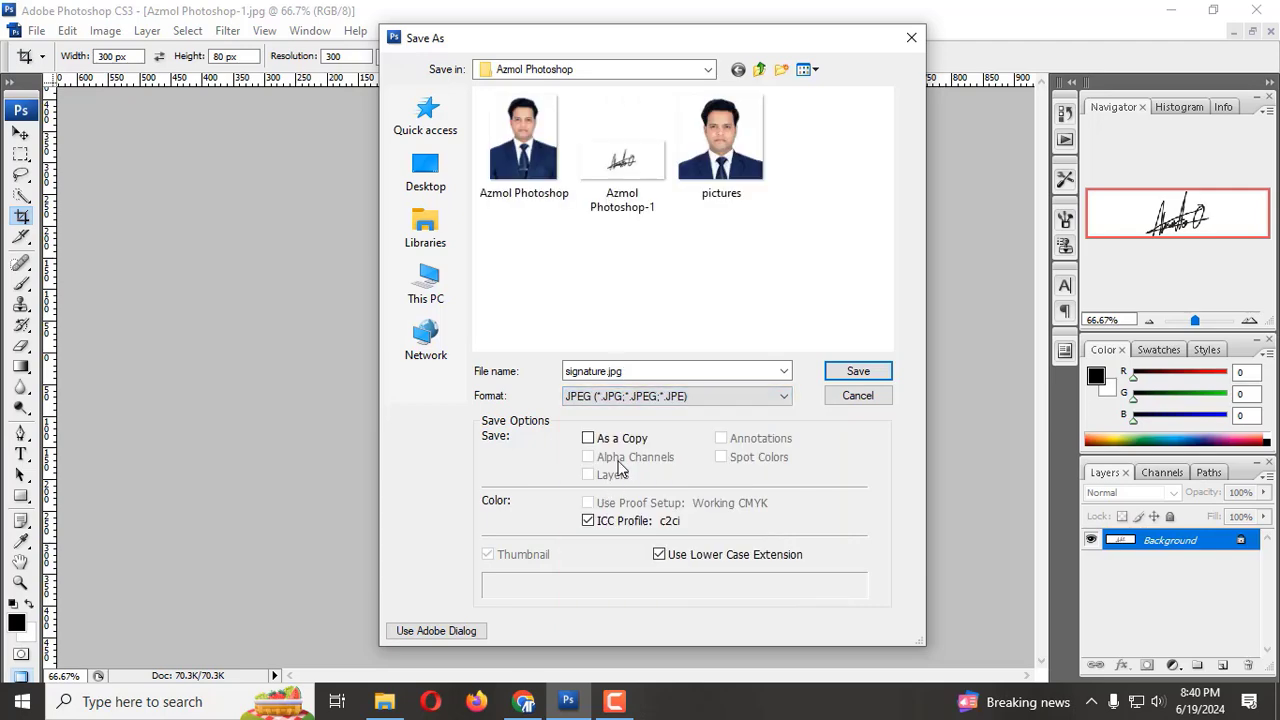
Step: Save the signature JPEG with image quality 3 and close the image
click(858, 371)
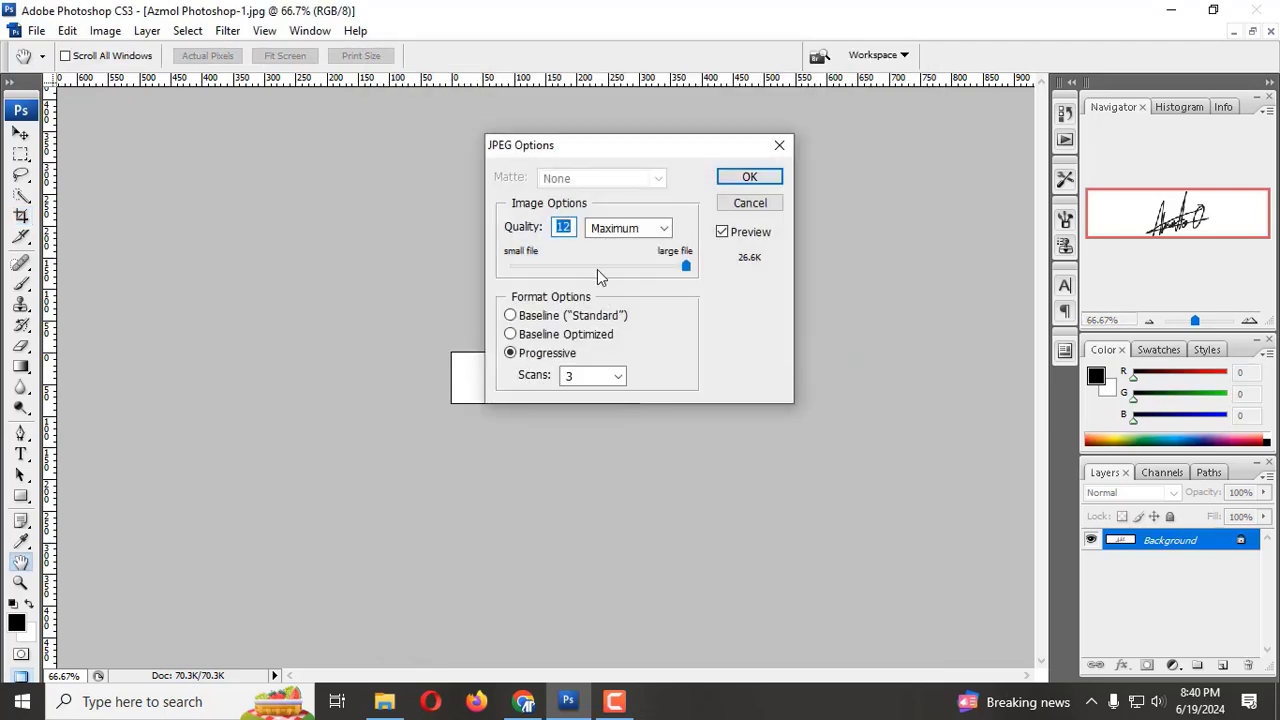
text(3)
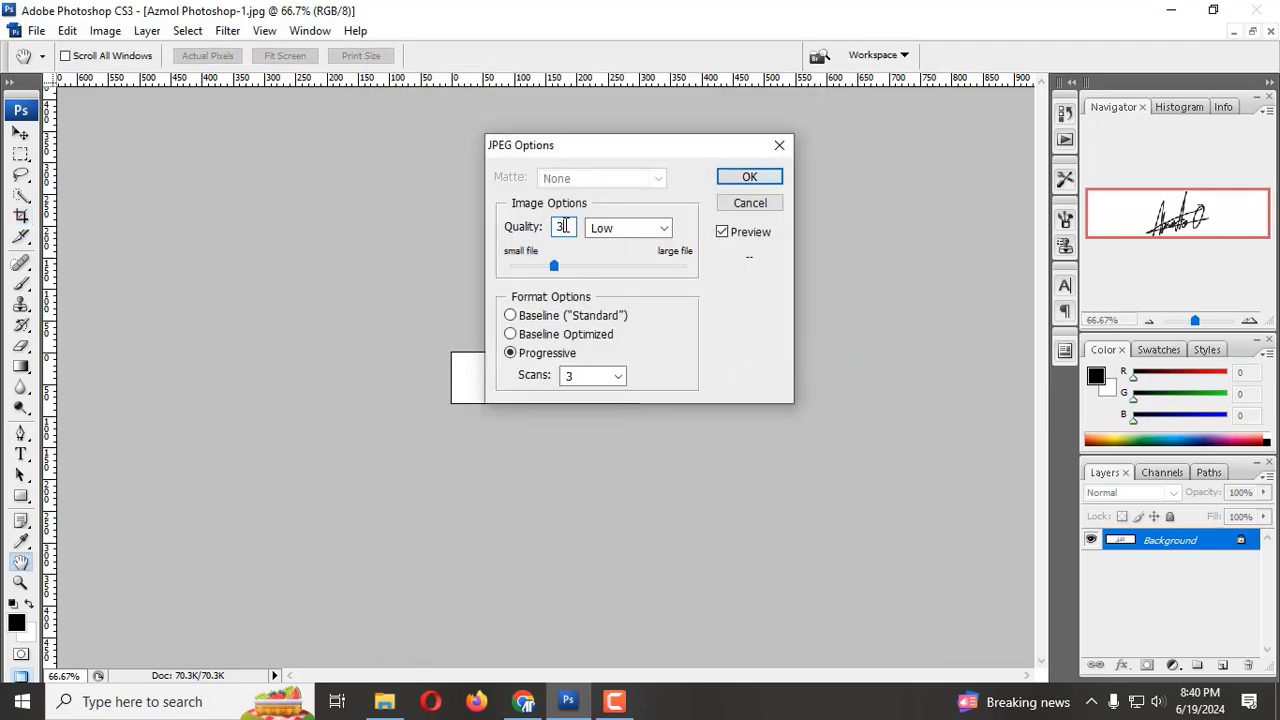
click(749, 177)
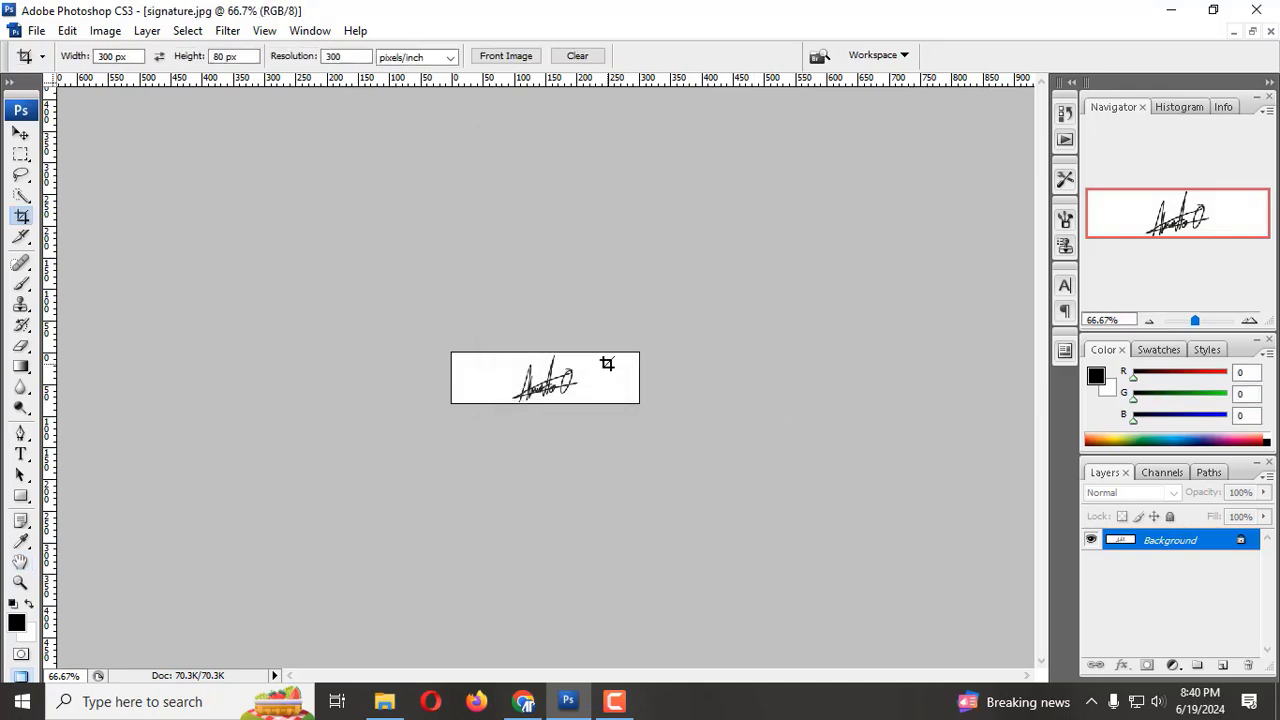
click(36, 30)
click(60, 193)
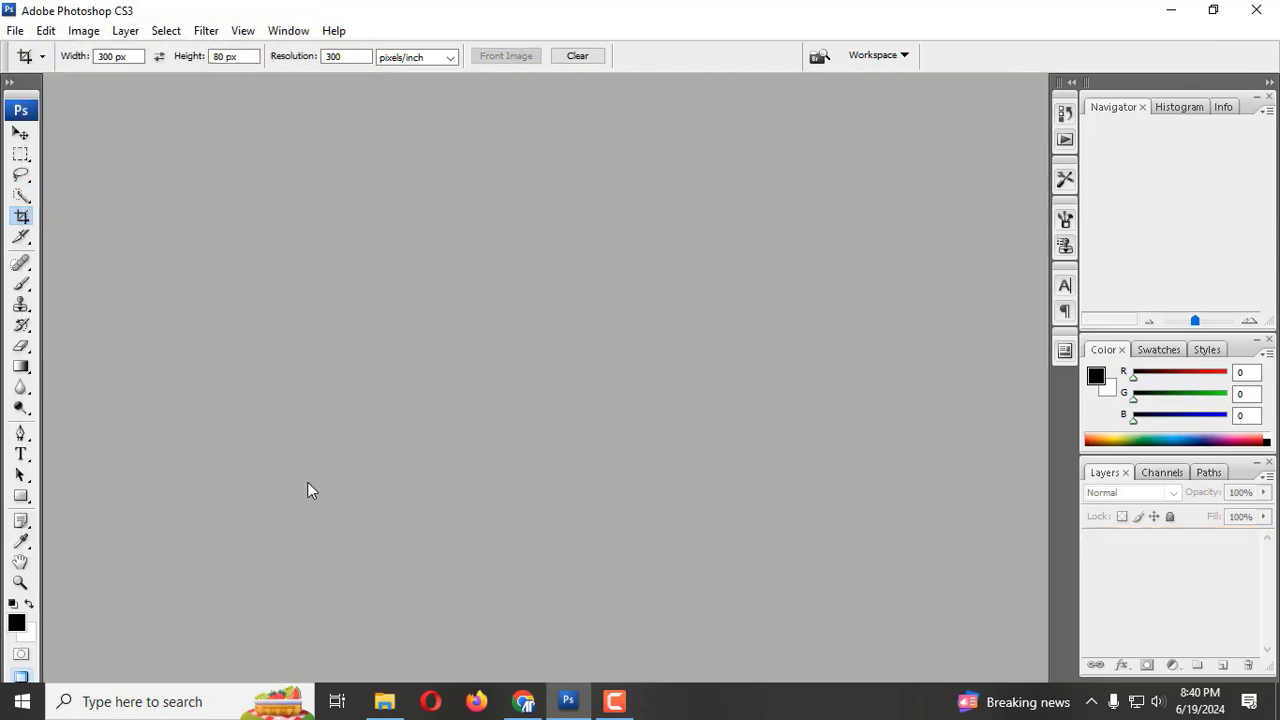
Step: Switch to File Explorer and check the file sizes of Azmol Photoshop-1, pictures and signature in the Azmol Photoshop folder
click(382, 697)
click(334, 160)
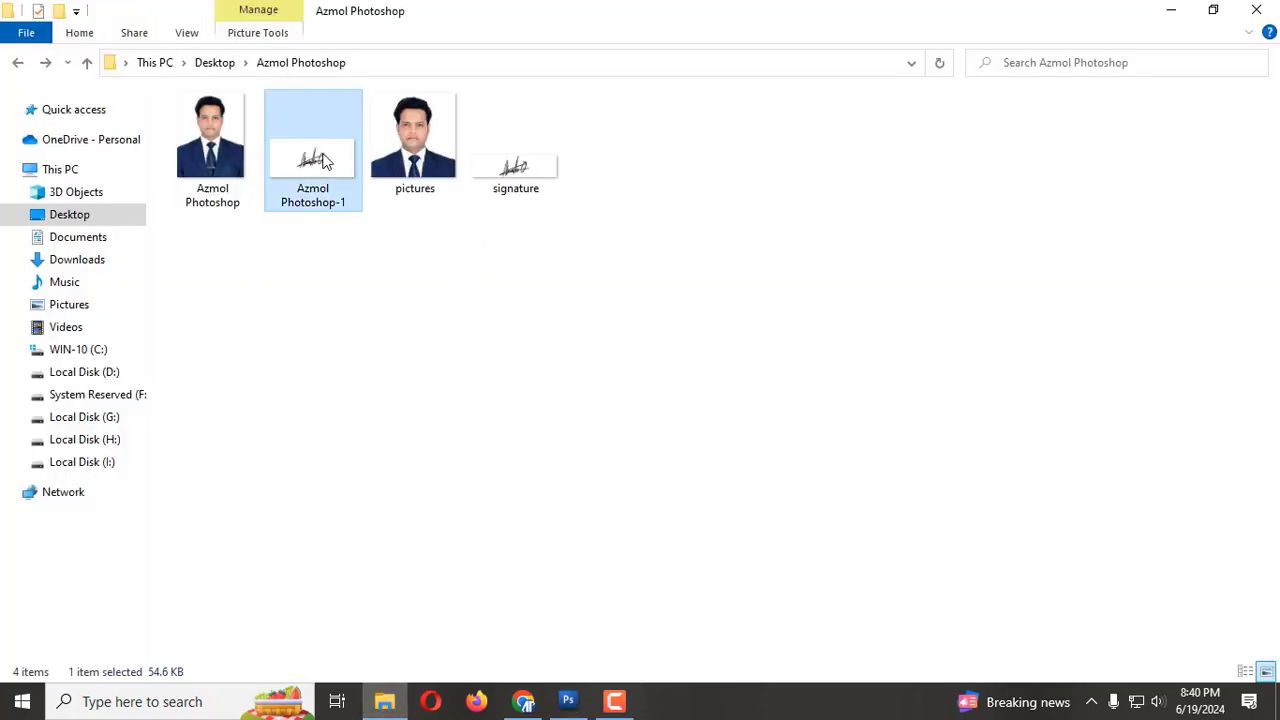
click(416, 160)
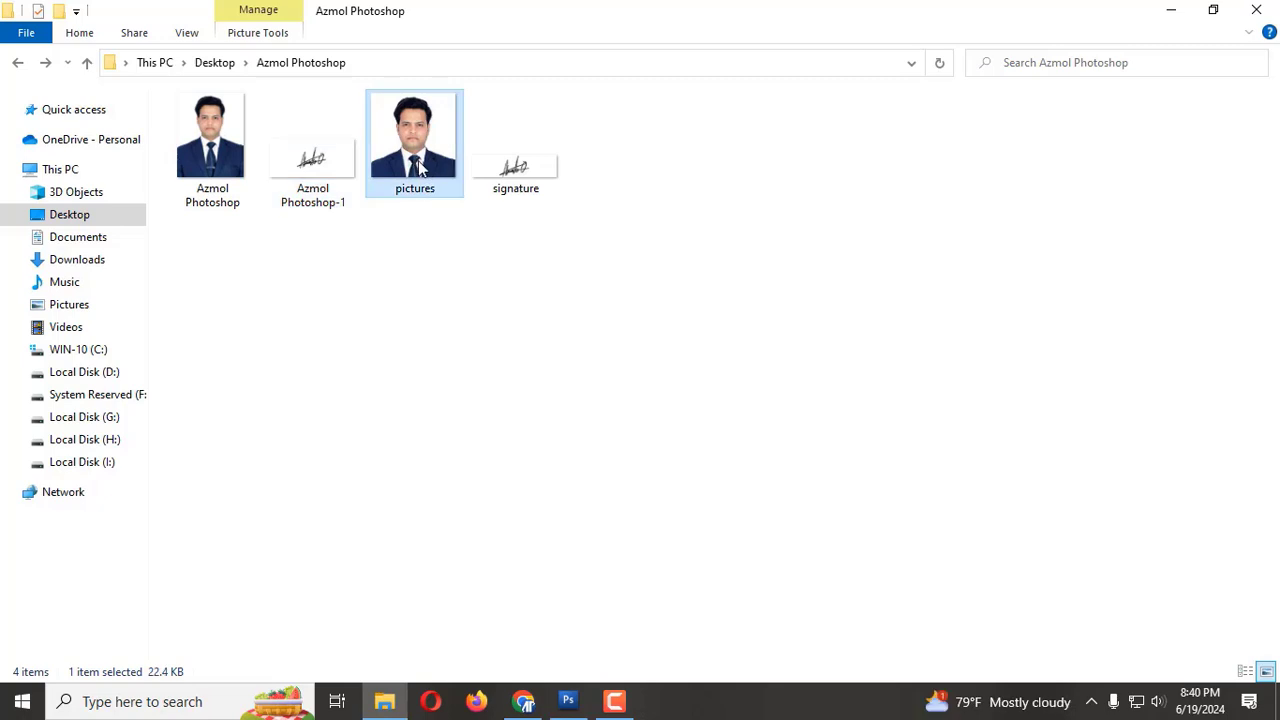
click(523, 168)
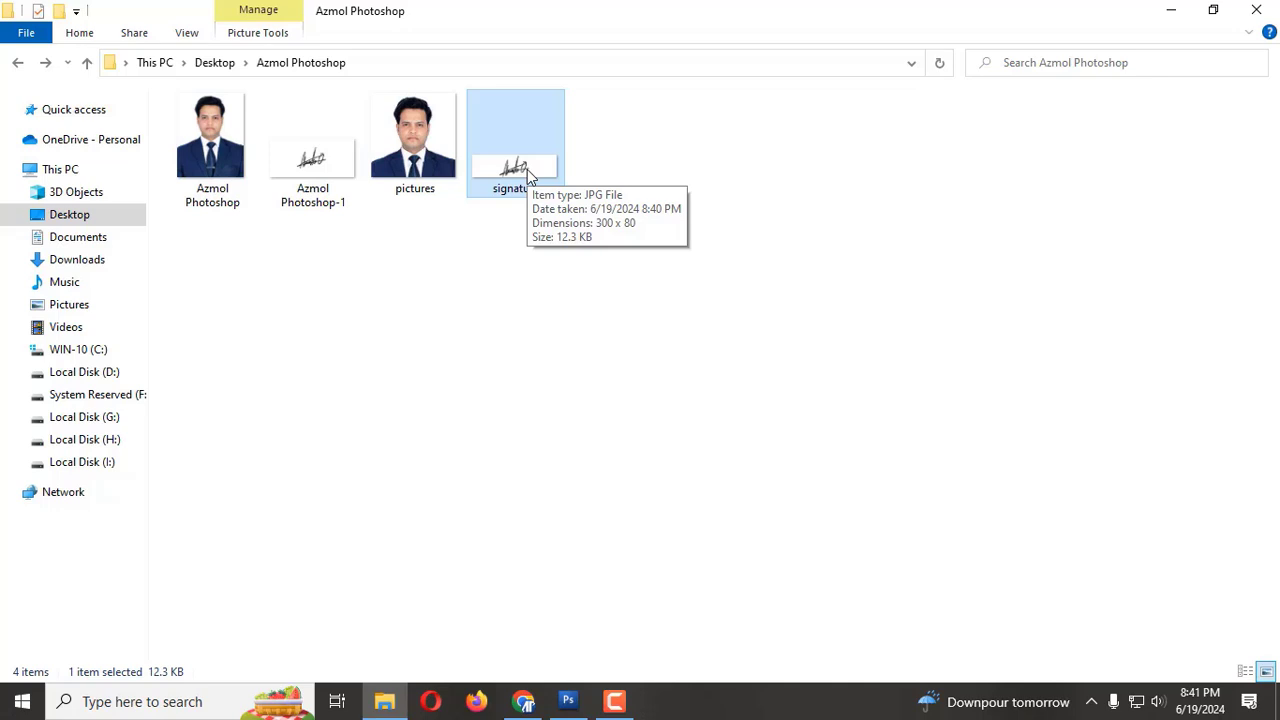
Step: Switch to Chrome to view the Azmol Install YouTube channel page
click(522, 704)
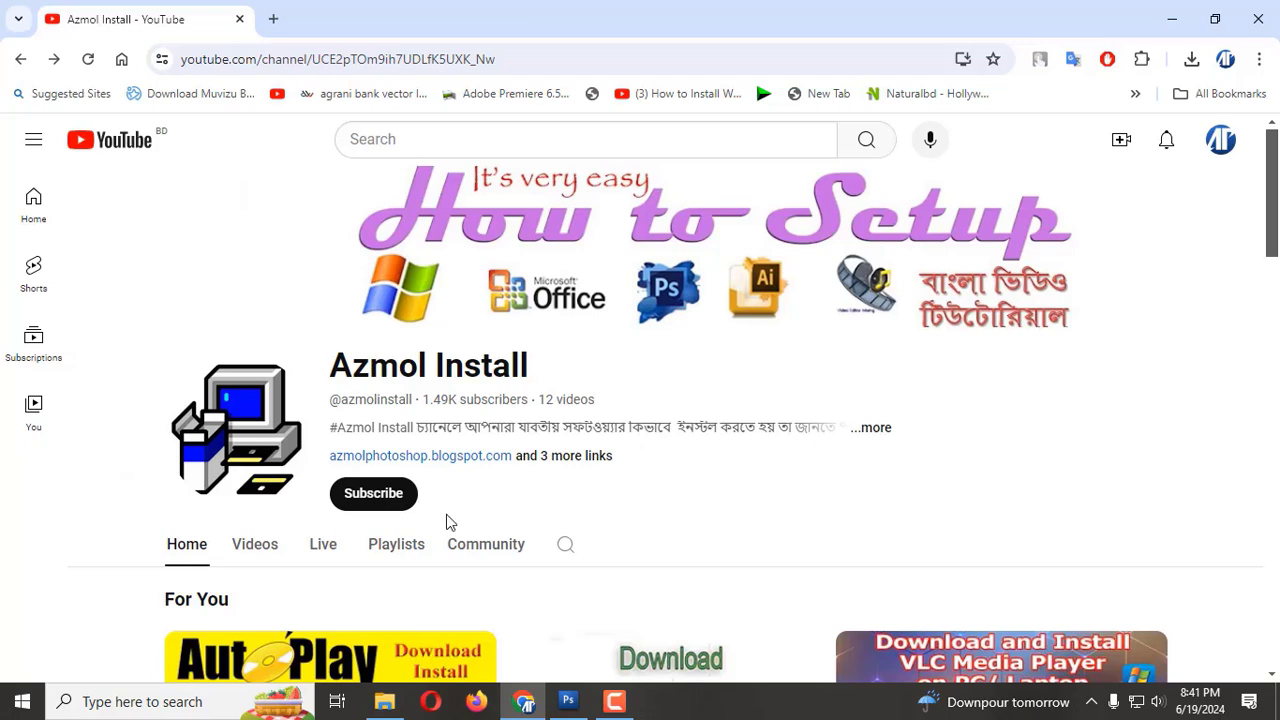